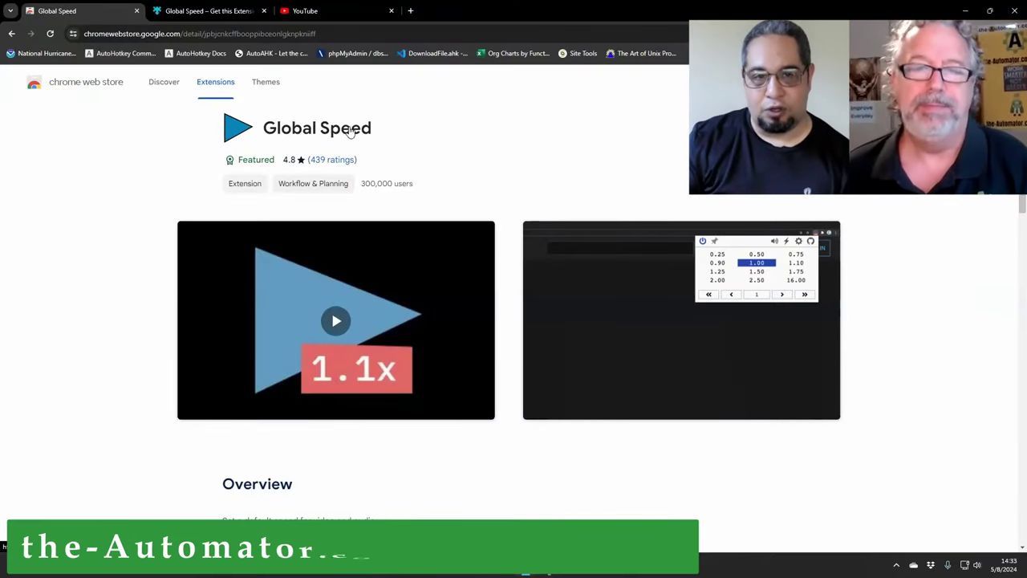
Step: Examine the Global Speed listing's Details section, expanding the developer's contact e-mail and highlighting the publisher name
scroll(469, 178, "down", 5)
scroll(554, 243, "down", 9)
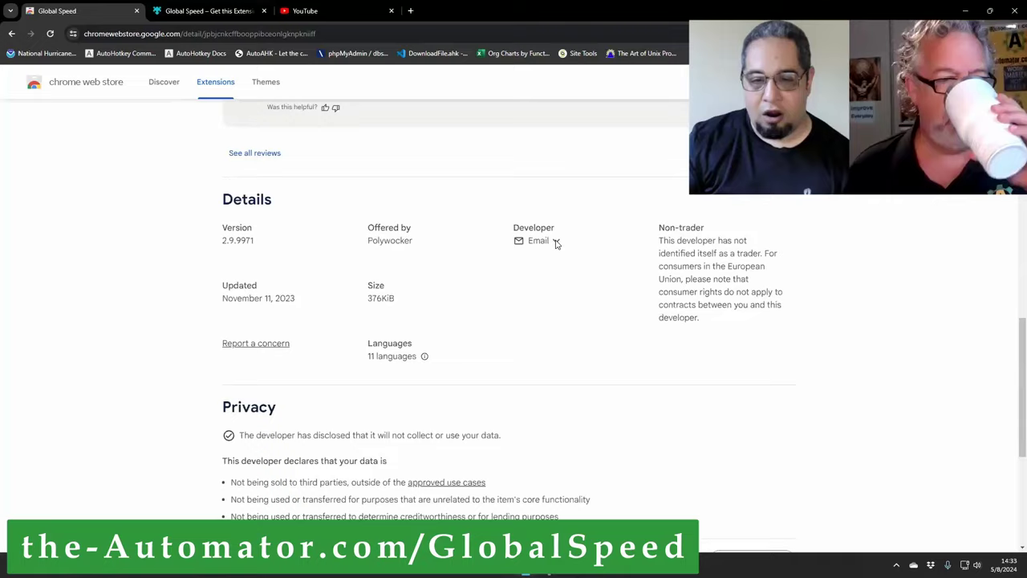
scroll(554, 211, "up", 3)
scroll(554, 222, "up", 1)
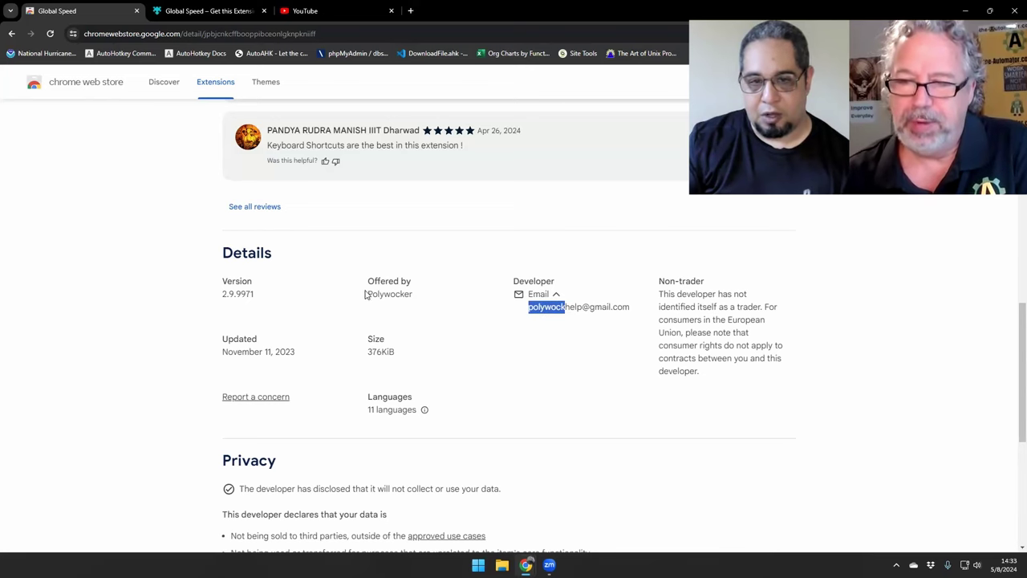
left_click_drag(366, 296, 411, 294)
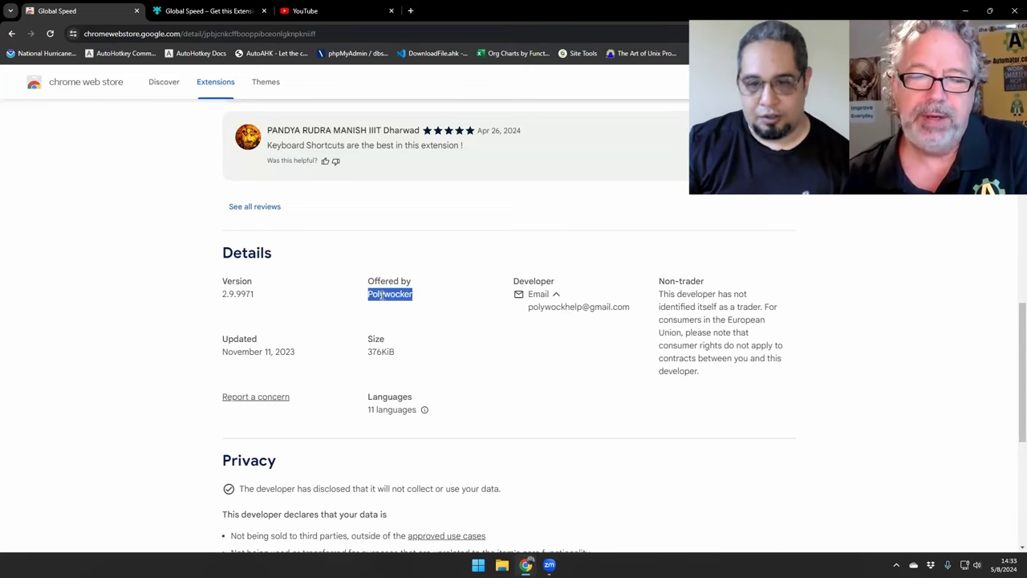
Step: Check the publisher on the Firefox Add-ons page for Global Speed, and return to the Chrome Web Store overview
left_click(216, 12)
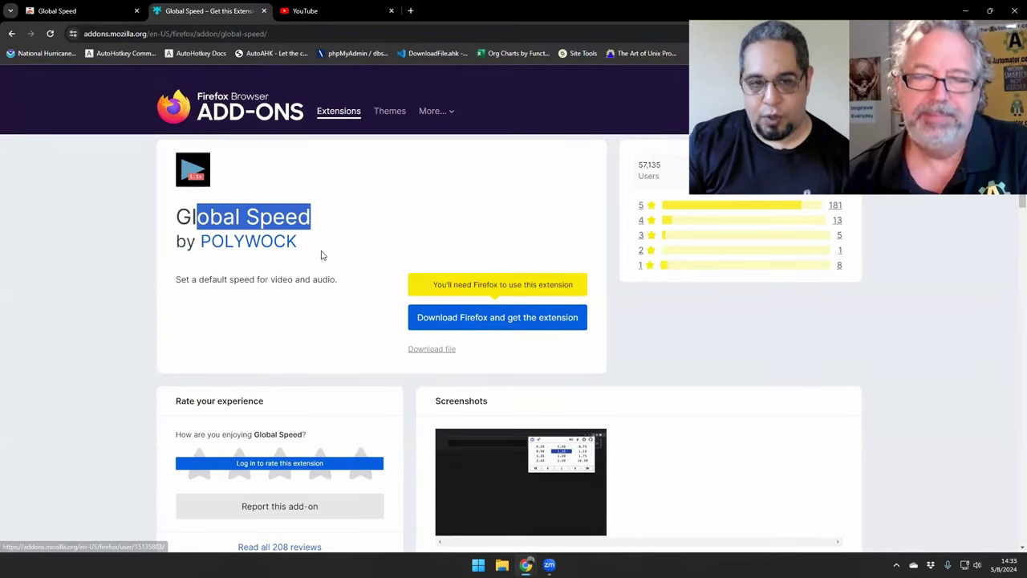
left_click(101, 12)
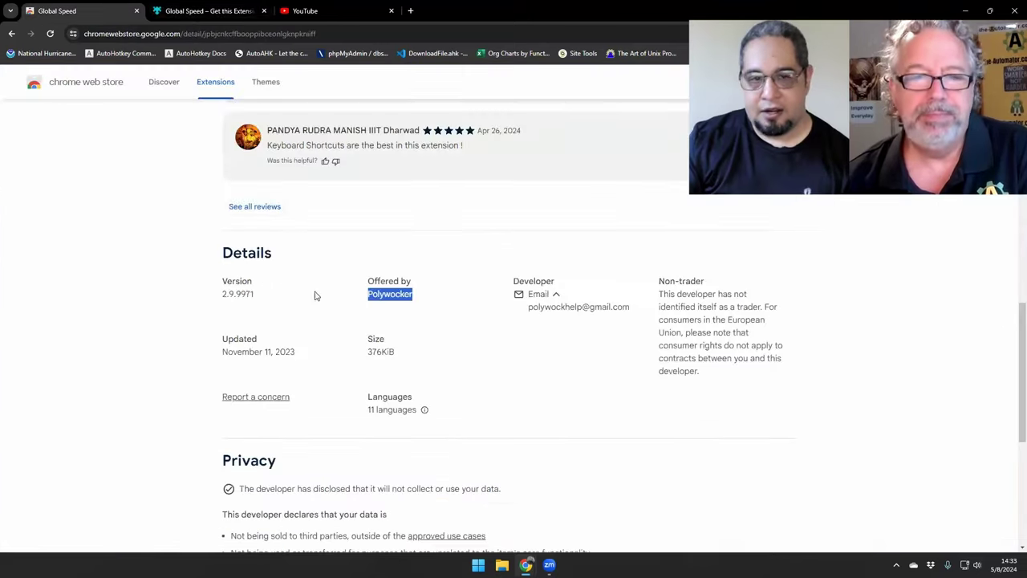
scroll(313, 294, "up", 15)
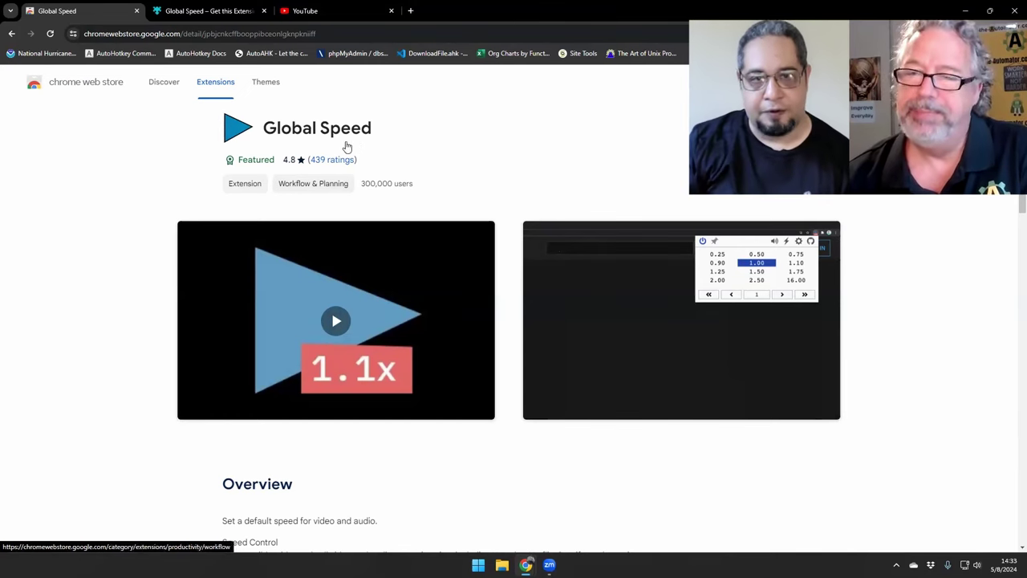
scroll(335, 216, "down", 5)
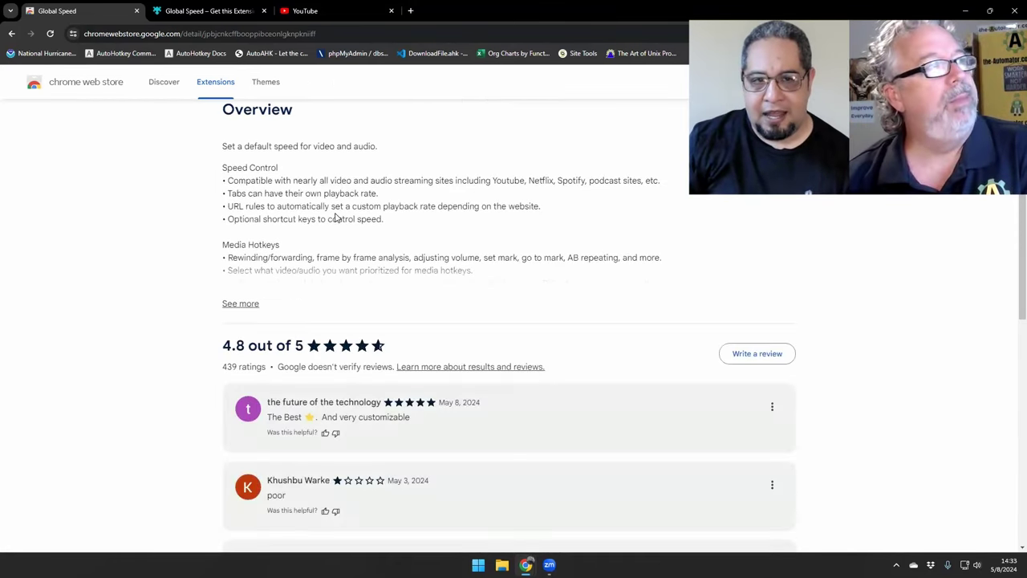
scroll(289, 205, "up", 5)
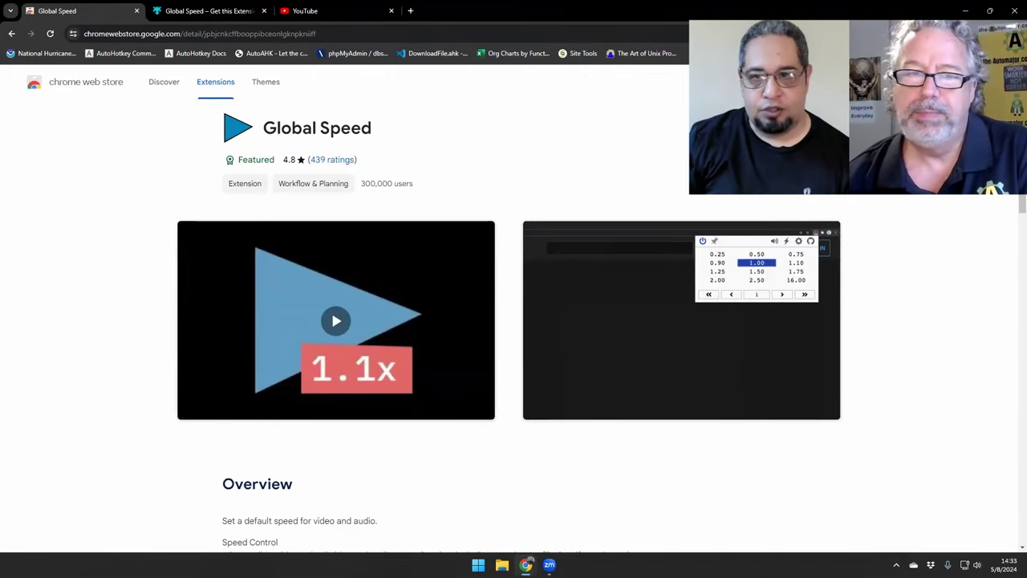
Step: Restore the browser window from full screen size and widen it until the pinned extensions and removal option fit
double_click(755, 8)
left_click(971, 14)
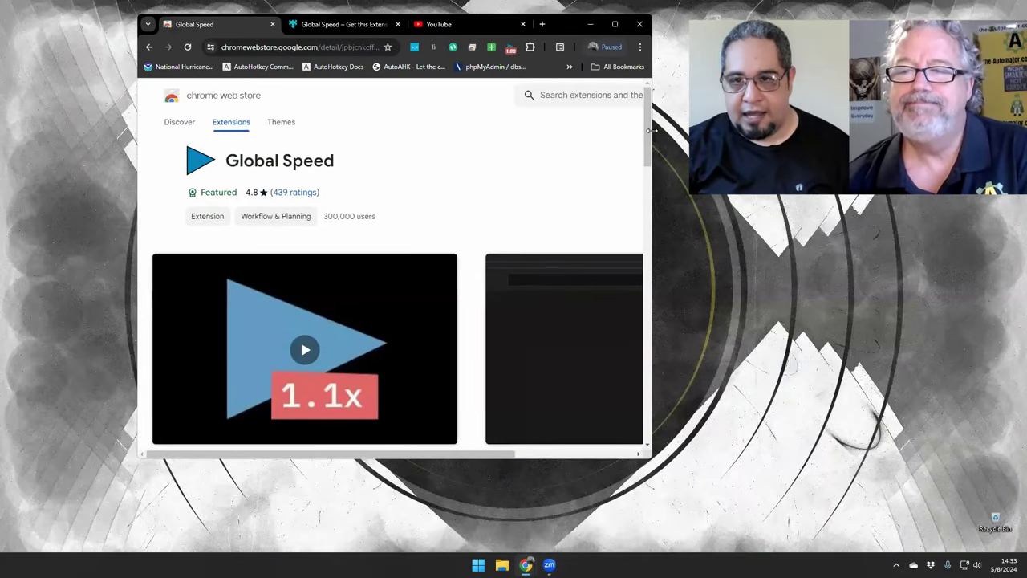
left_click_drag(654, 130, 767, 129)
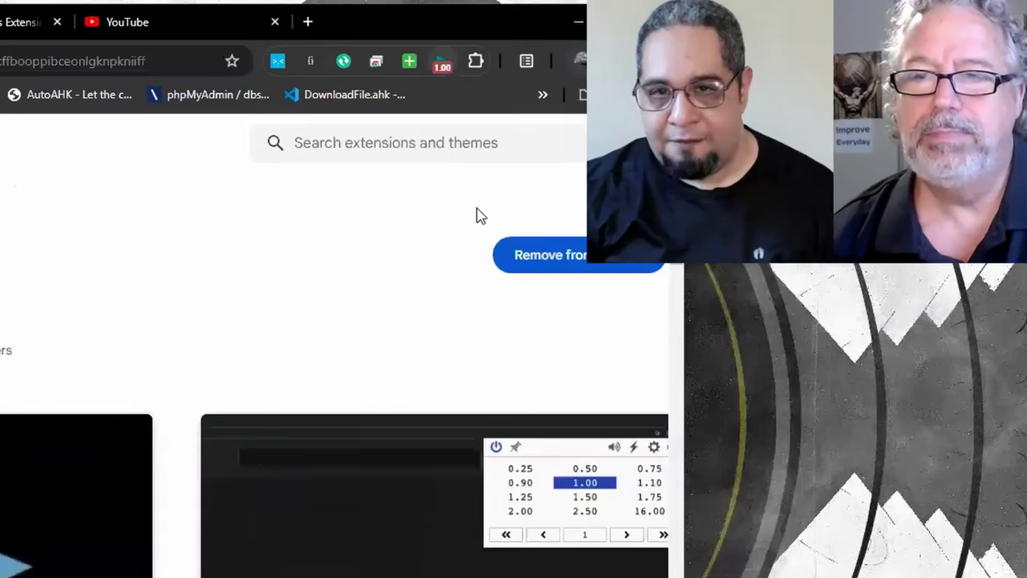
Step: Unpin the Global Speed extension from the browser toolbar
right_click(627, 48)
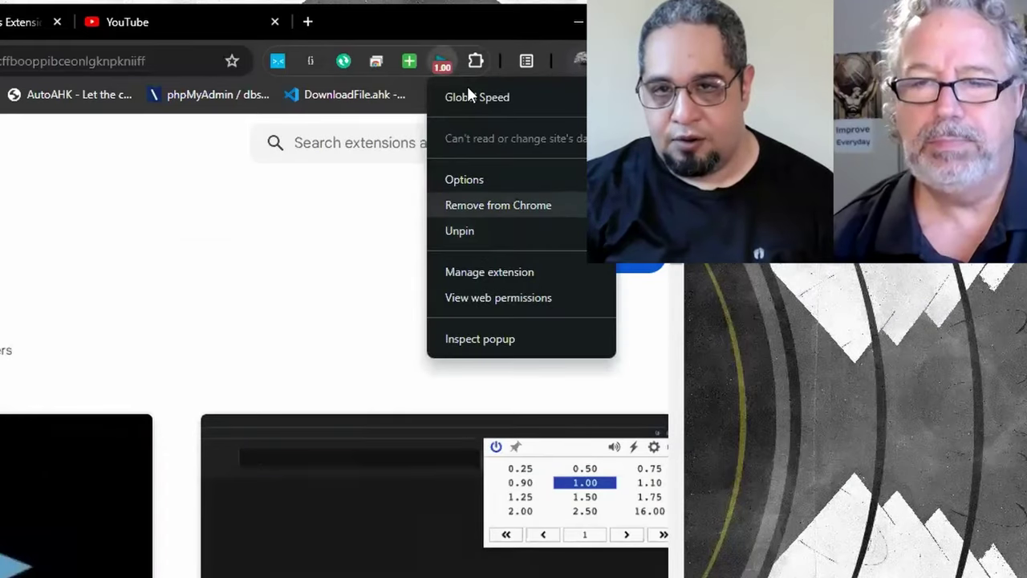
left_click(466, 231)
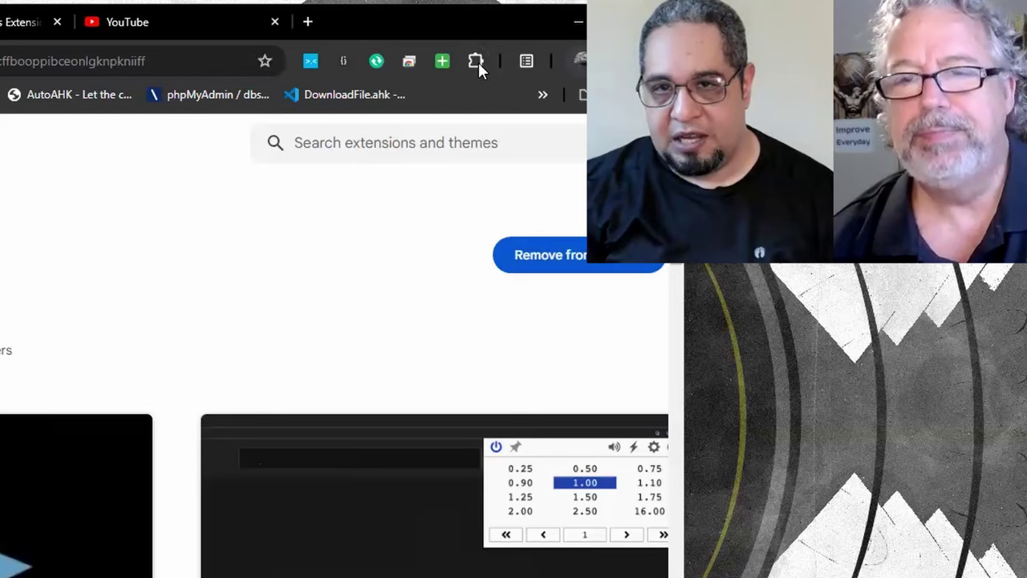
Step: Pin the Global Speed extension to the browser toolbar and open its speed popup
left_click(479, 68)
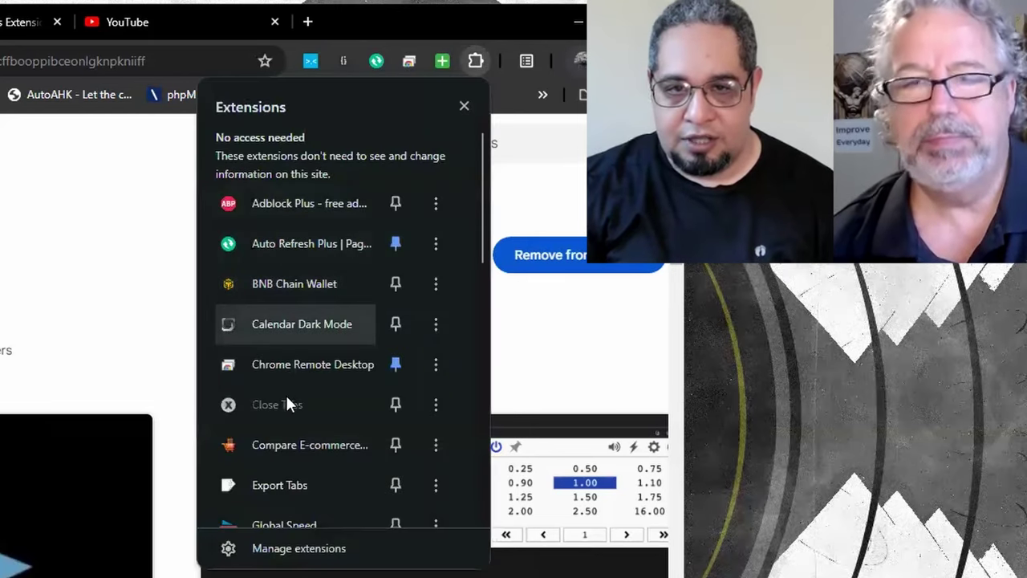
scroll(309, 443, "down", 4)
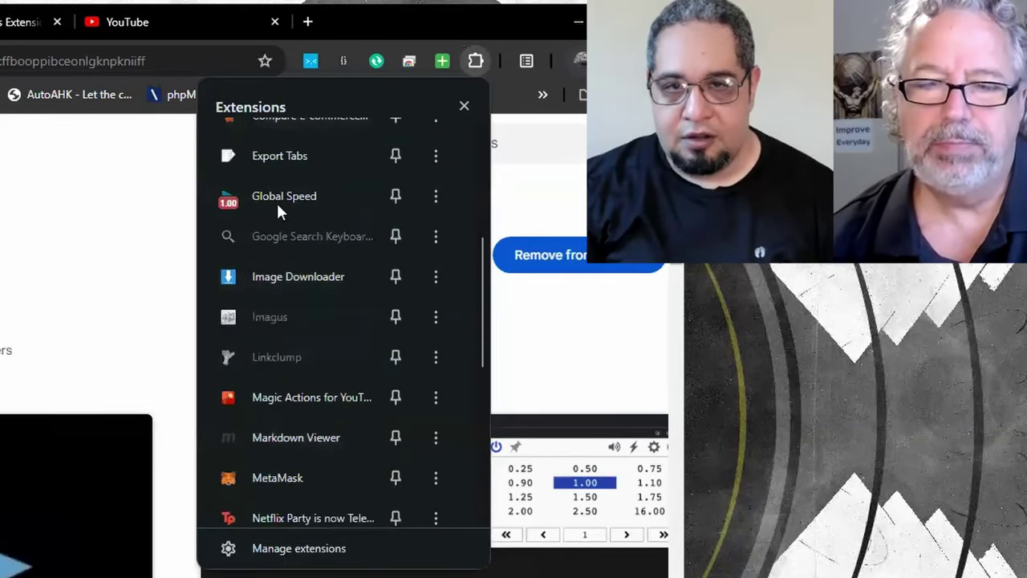
left_click(398, 198)
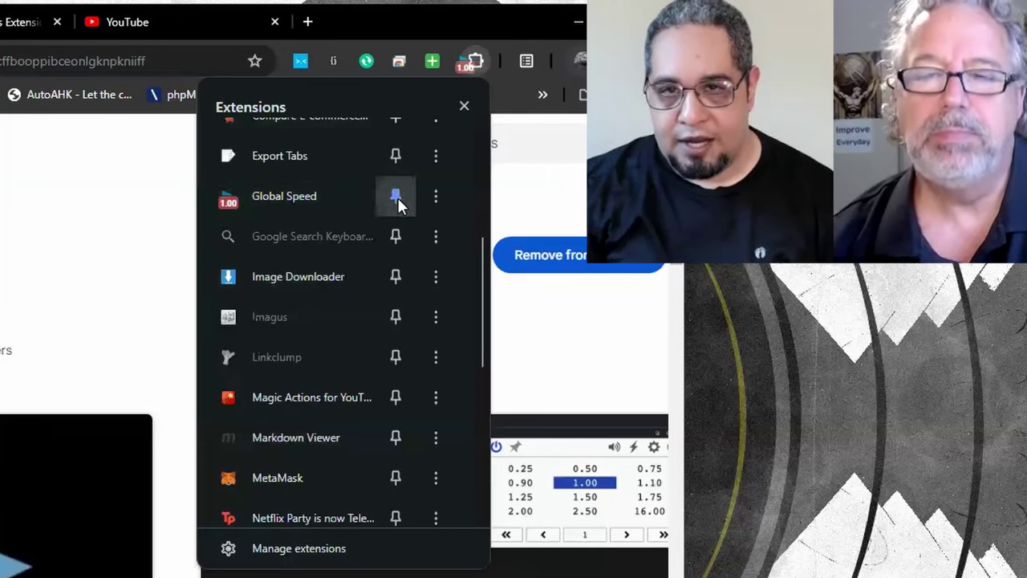
left_click(476, 61)
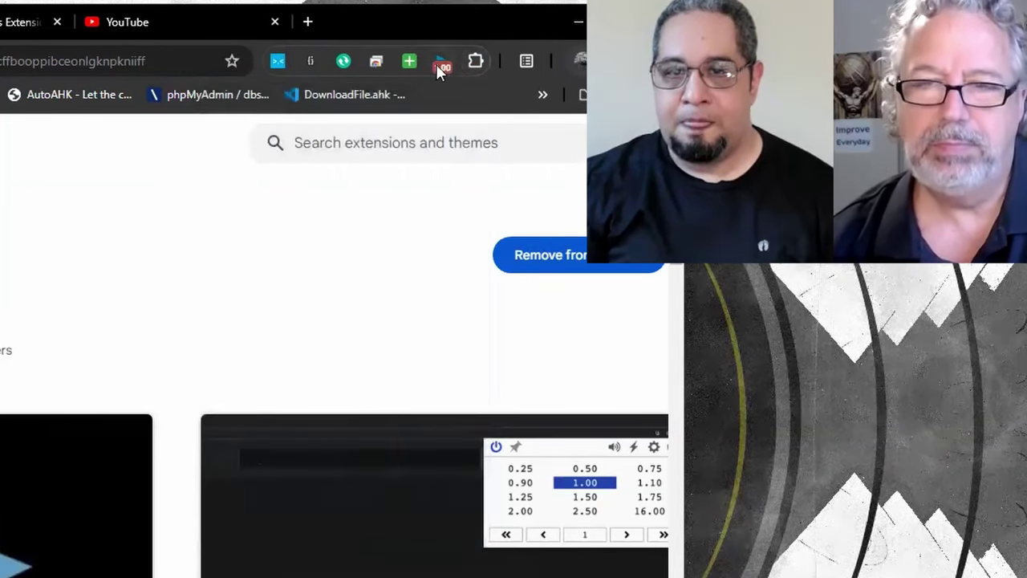
left_click(441, 64)
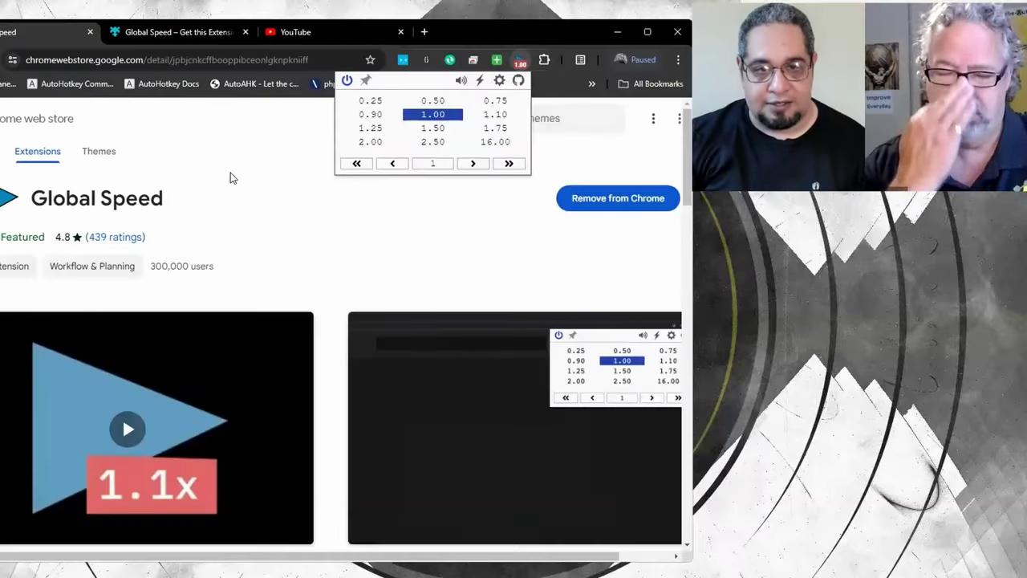
Step: Expand the Global Speed overview and read its speed control, hotkey, filter, audio and privacy sections, highlighting the streaming compatibility
left_click(36, 219)
scroll(40, 223, "down", 1)
scroll(222, 229, "down", 7)
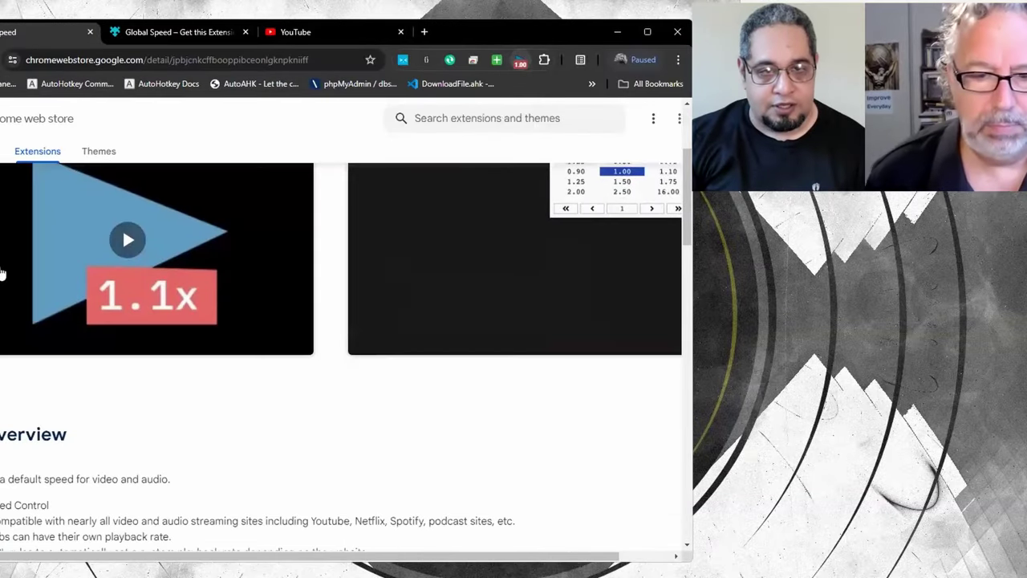
scroll(102, 279, "up", 2)
scroll(127, 325, "up", 2)
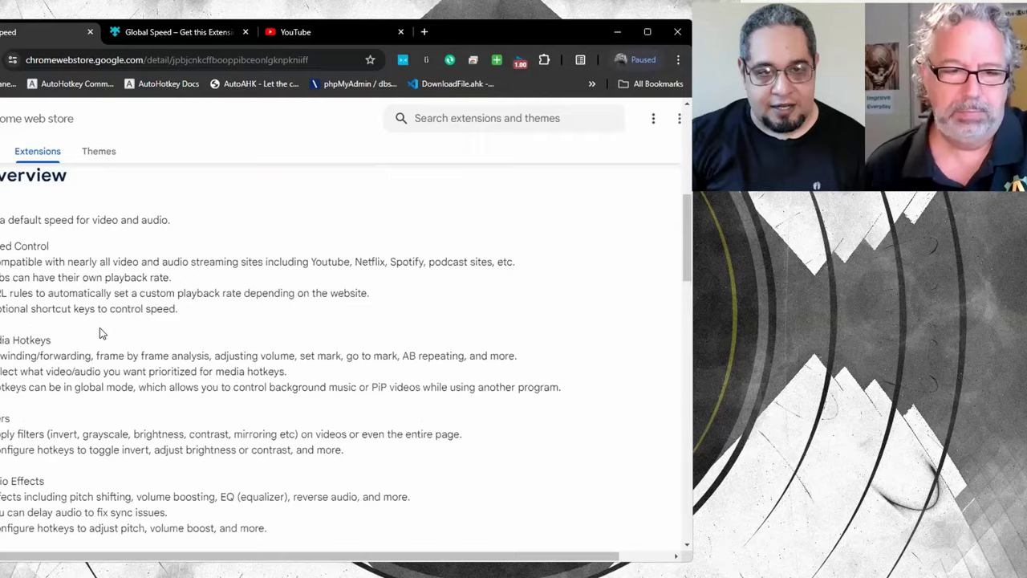
scroll(133, 332, "down", 4)
scroll(145, 337, "down", 1)
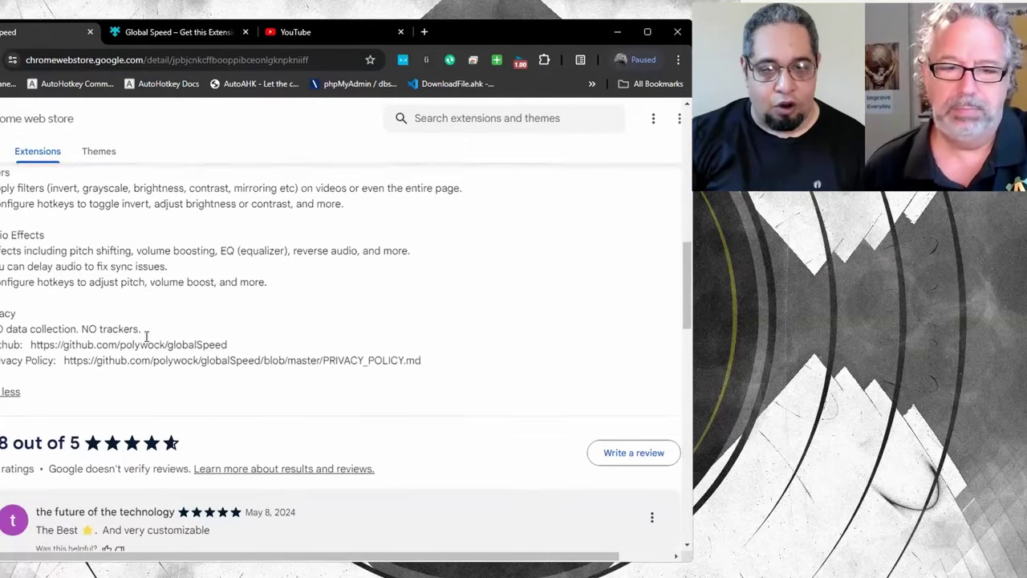
scroll(148, 341, "up", 3)
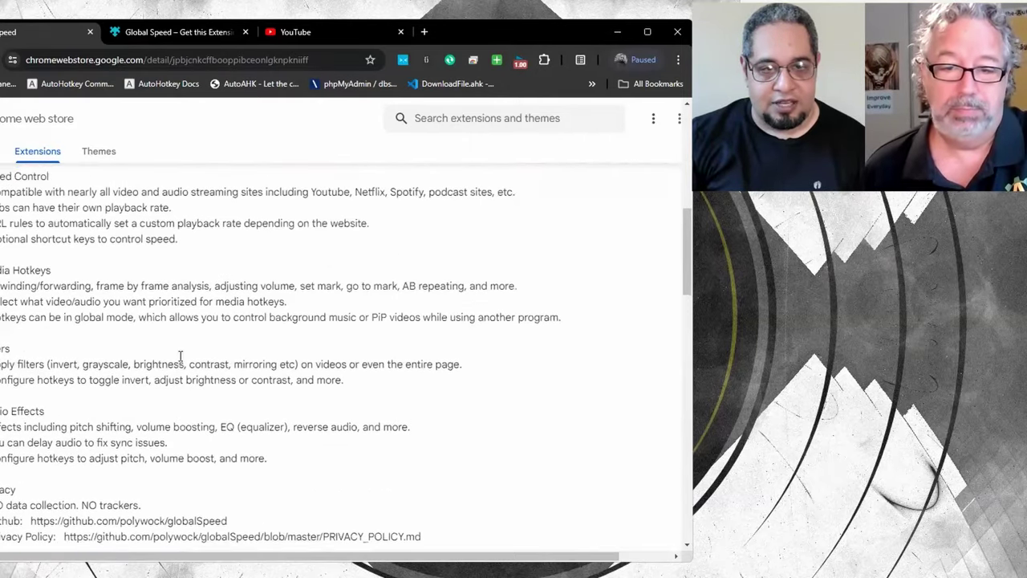
scroll(180, 355, "up", 5)
scroll(223, 445, "down", 3)
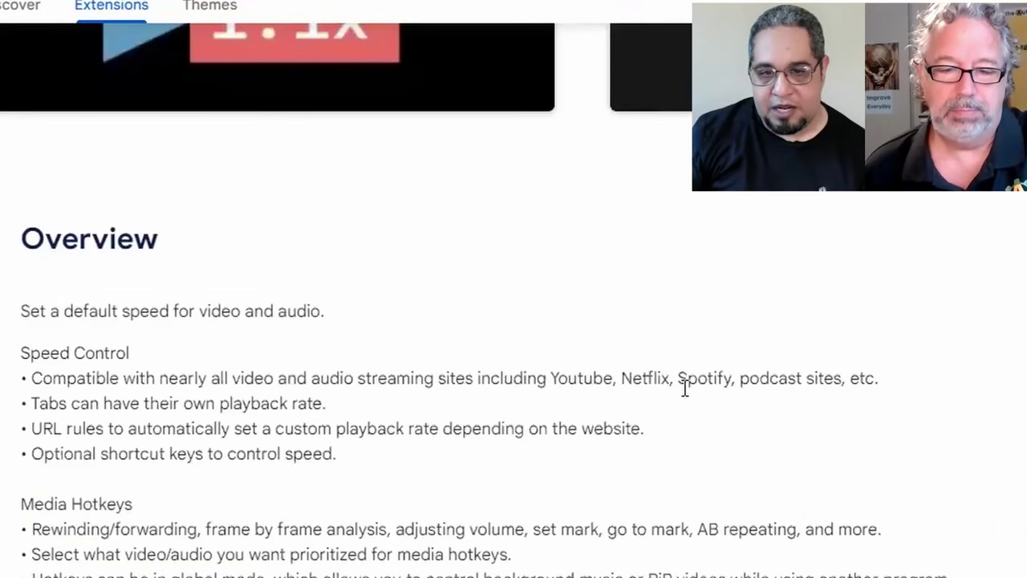
left_click_drag(335, 376, 72, 374)
left_click_drag(170, 368, 423, 378)
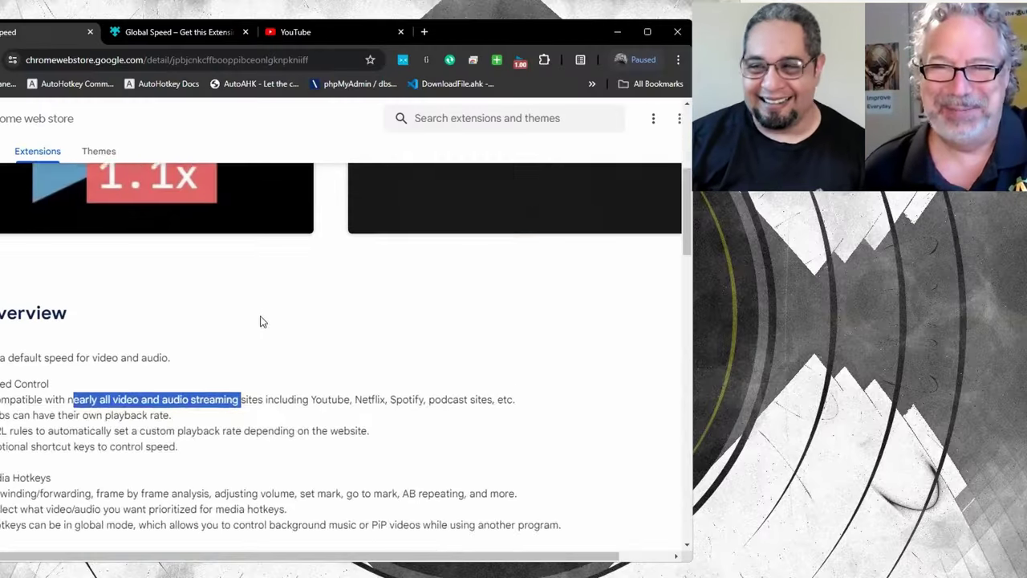
scroll(473, 273, "up", 4)
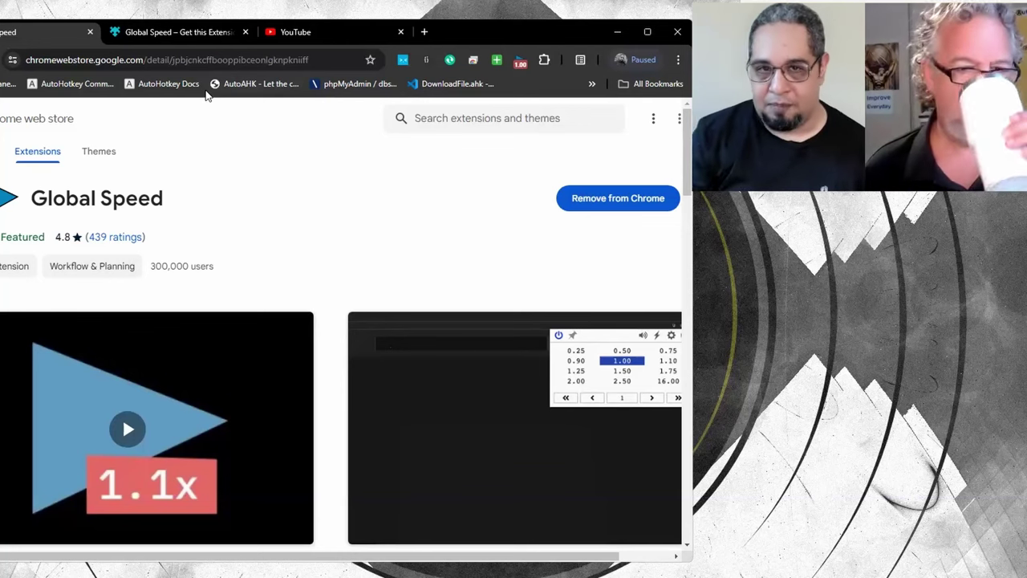
Step: Switch to the YouTube trending page and open the video "Tacos vs Parrilla Japonesa | La Capital"
left_click(280, 38)
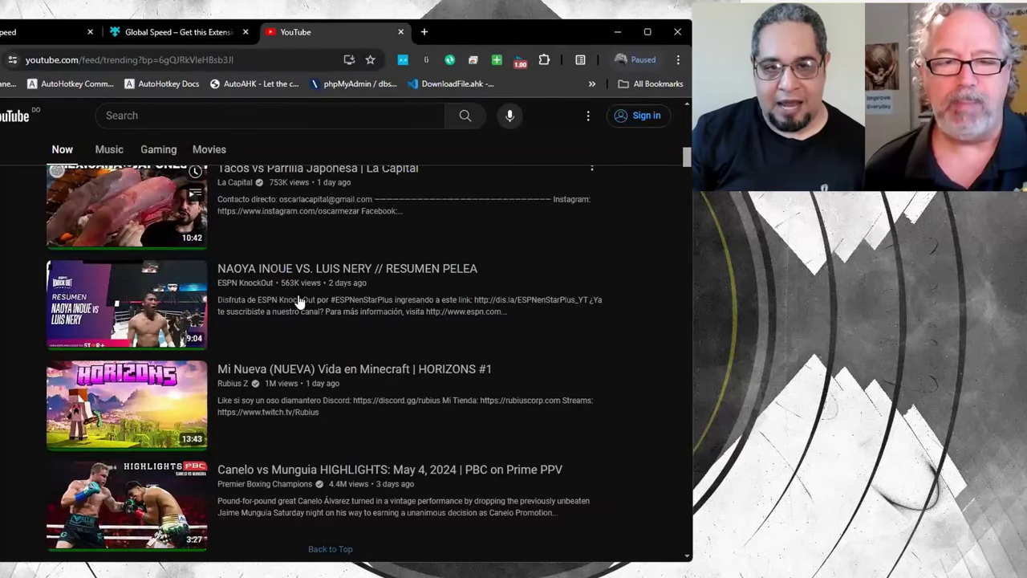
scroll(300, 301, "up", 1)
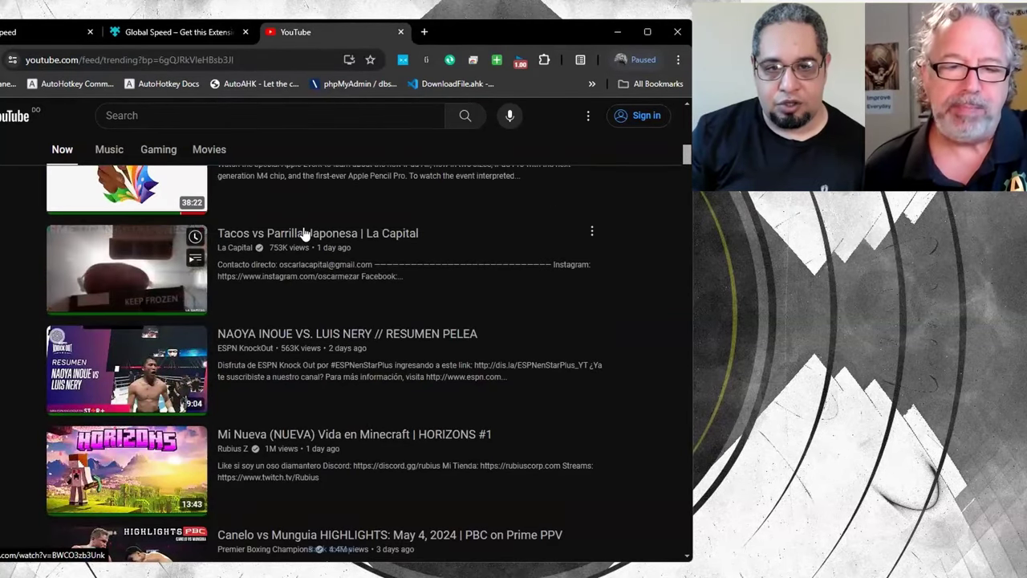
left_click(313, 259)
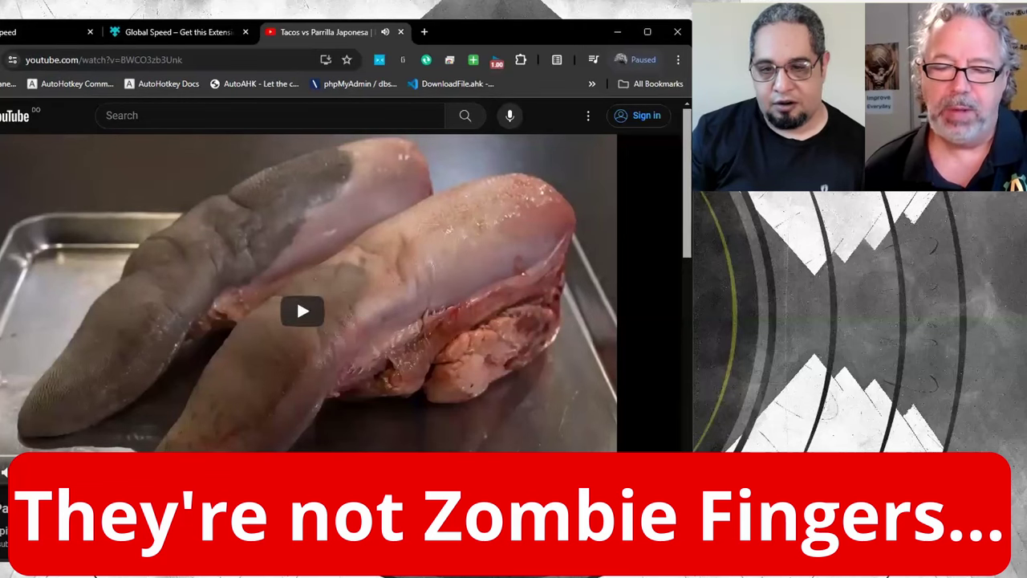
Step: Review YouTube's built-in playback speed choices for the video and close the player settings without changing them
left_click(562, 467)
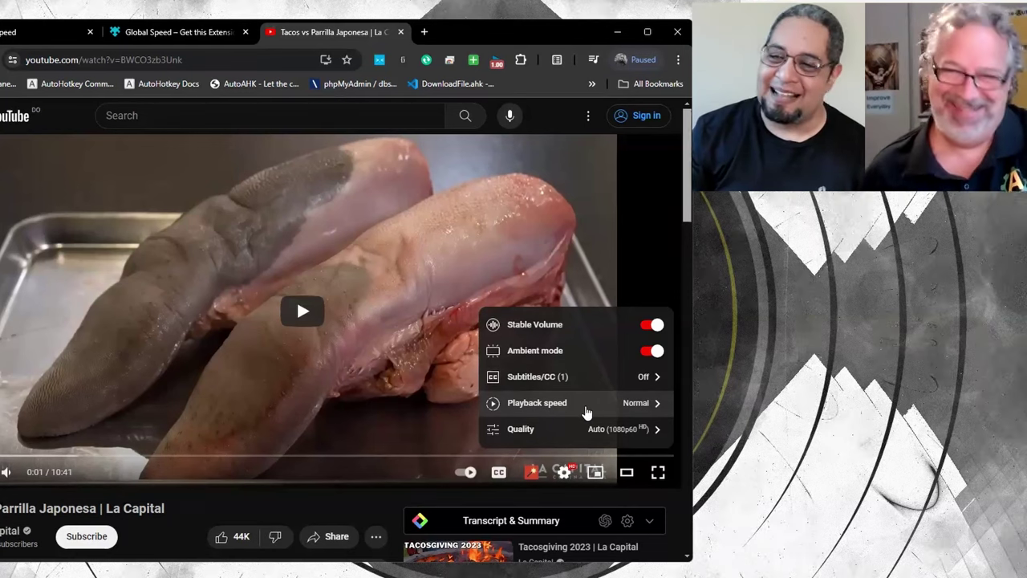
left_click(602, 409)
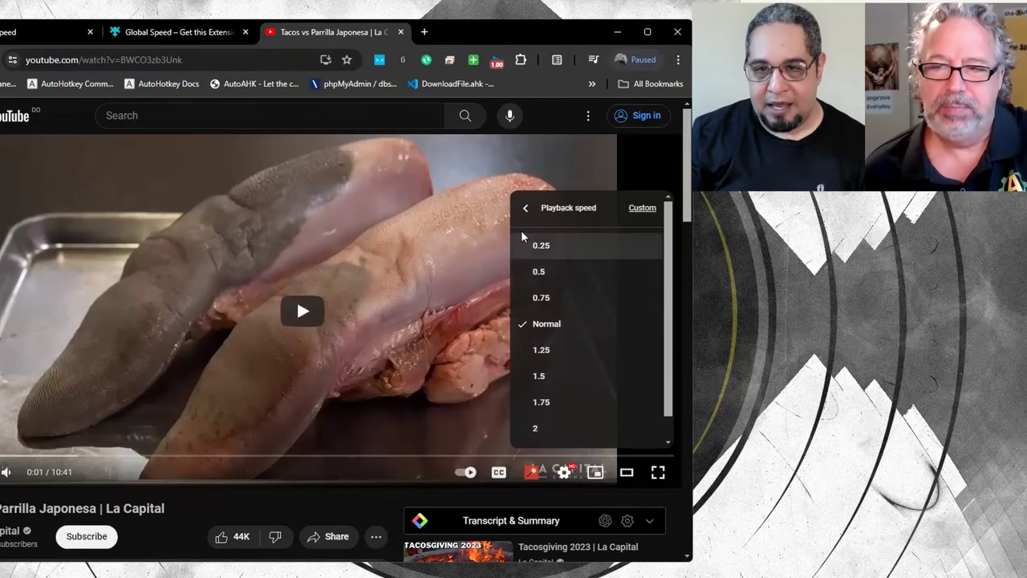
left_click(528, 208)
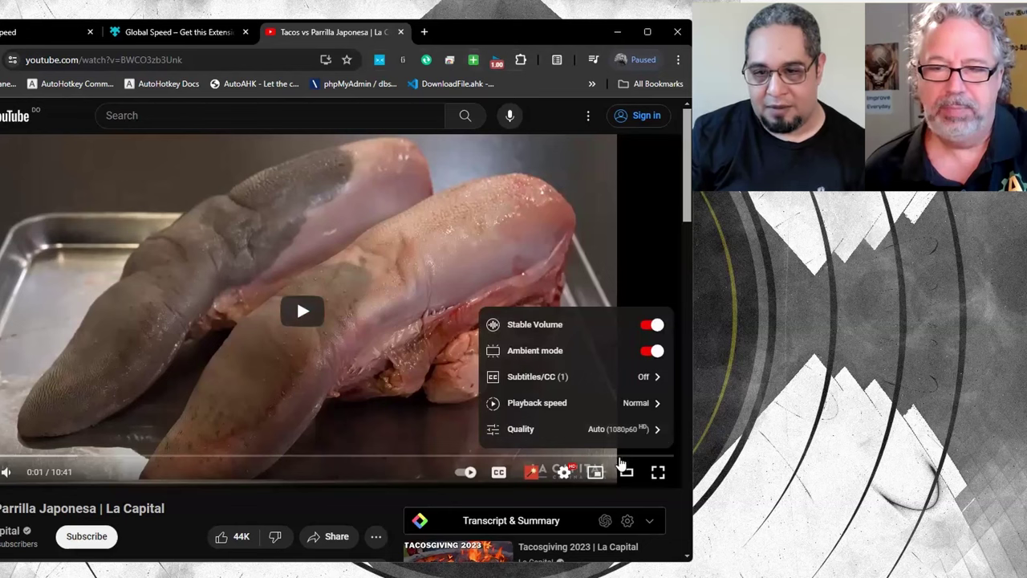
left_click(285, 444)
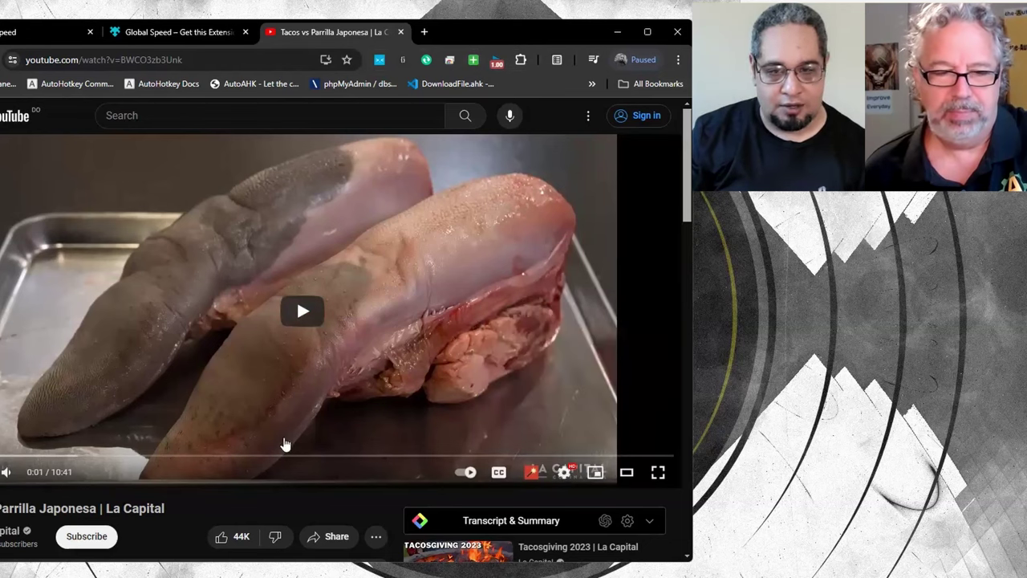
Step: Set the video's speed to 1.50 with Global Speed and check the playback speed in YouTube's player settings
left_click(497, 62)
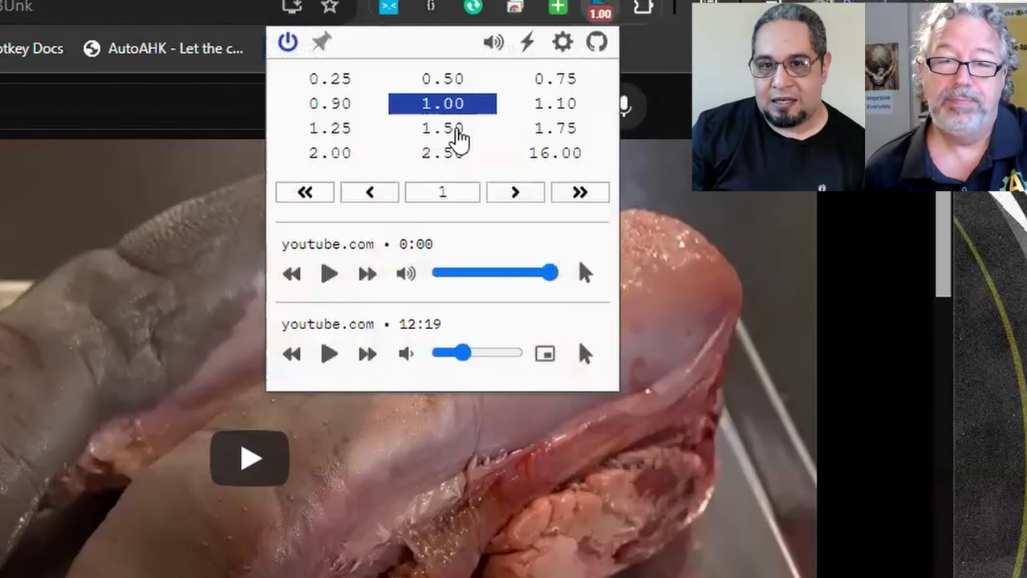
left_click(456, 133)
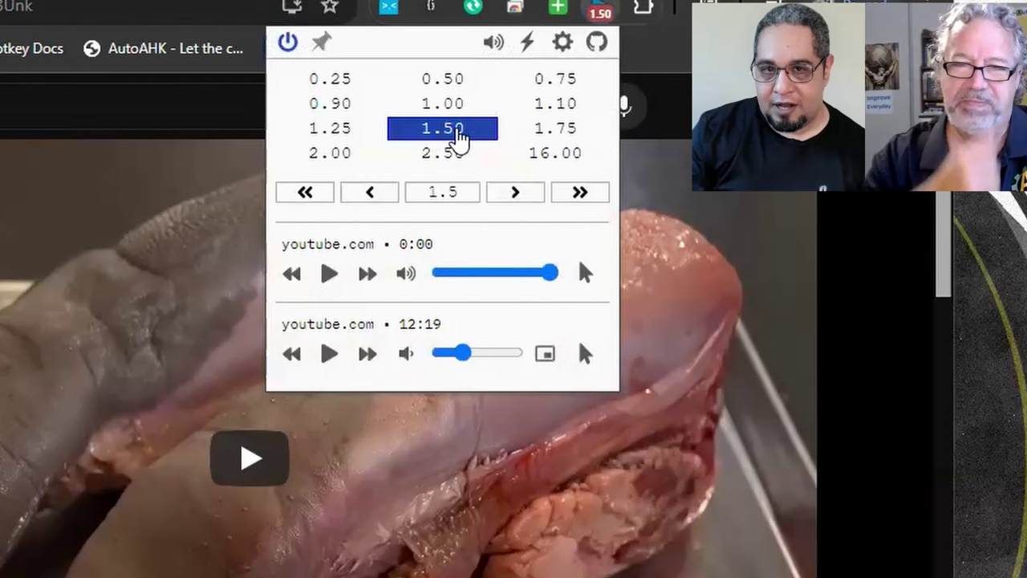
key("Escape")
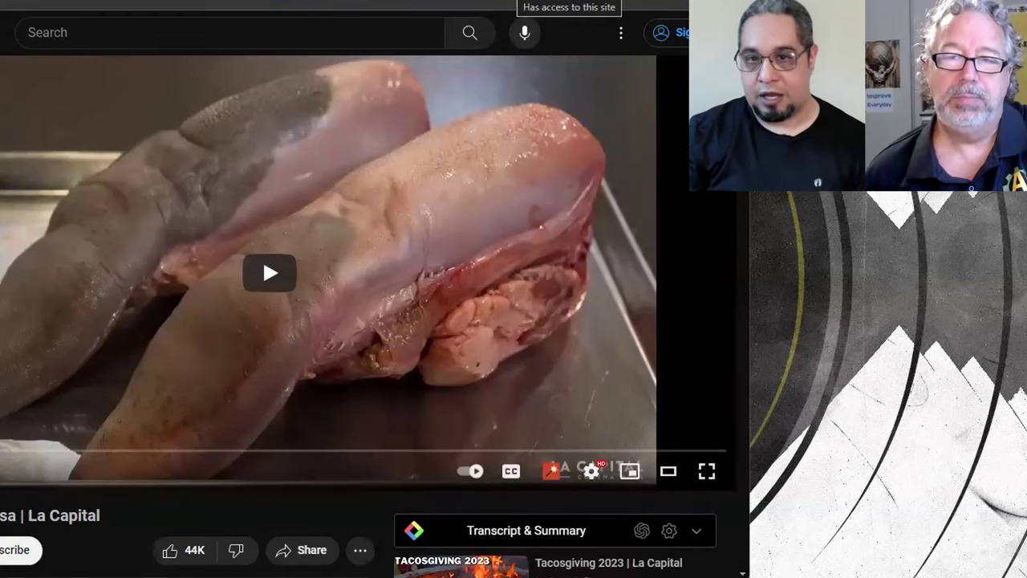
left_click(592, 473)
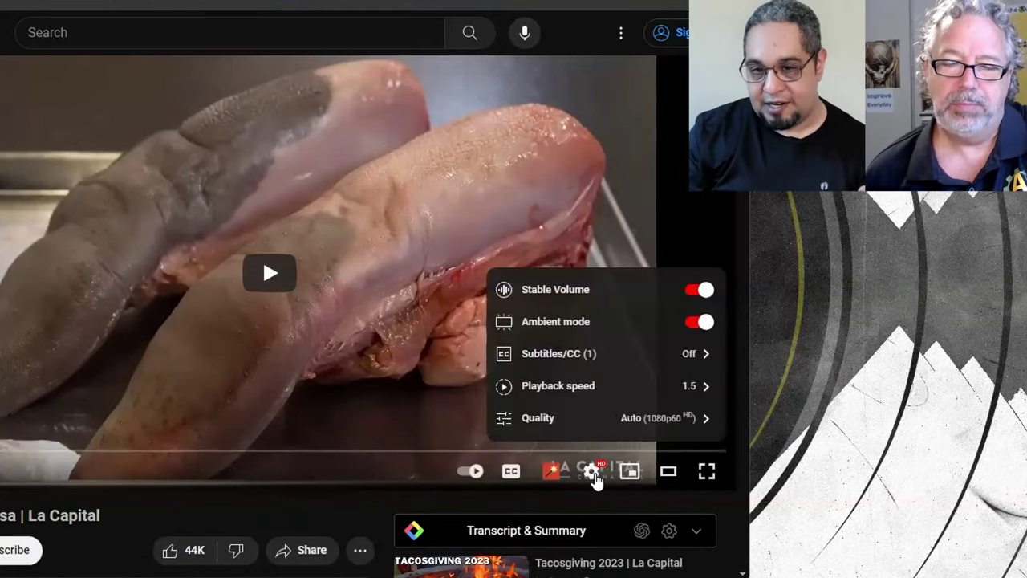
Step: Inspect the speed choices in YouTube's playback speed list, return to the player settings, and inspect the list again
left_click(682, 387)
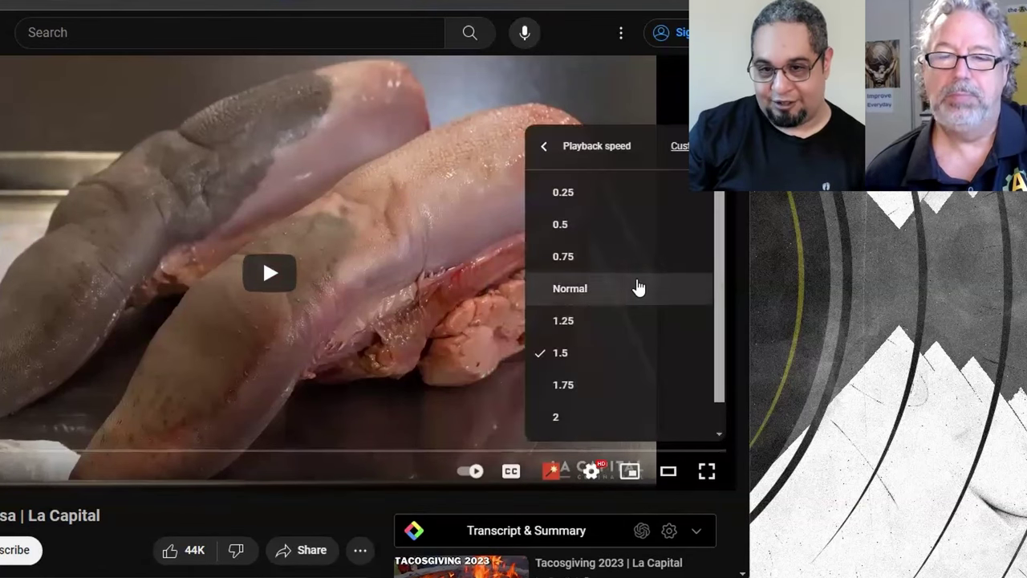
left_click(541, 144)
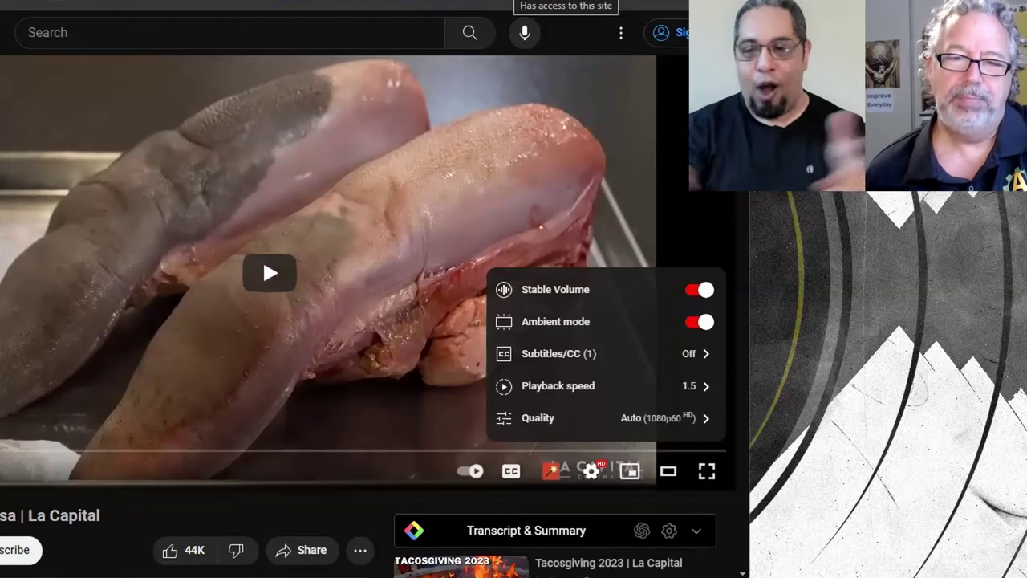
left_click(629, 396)
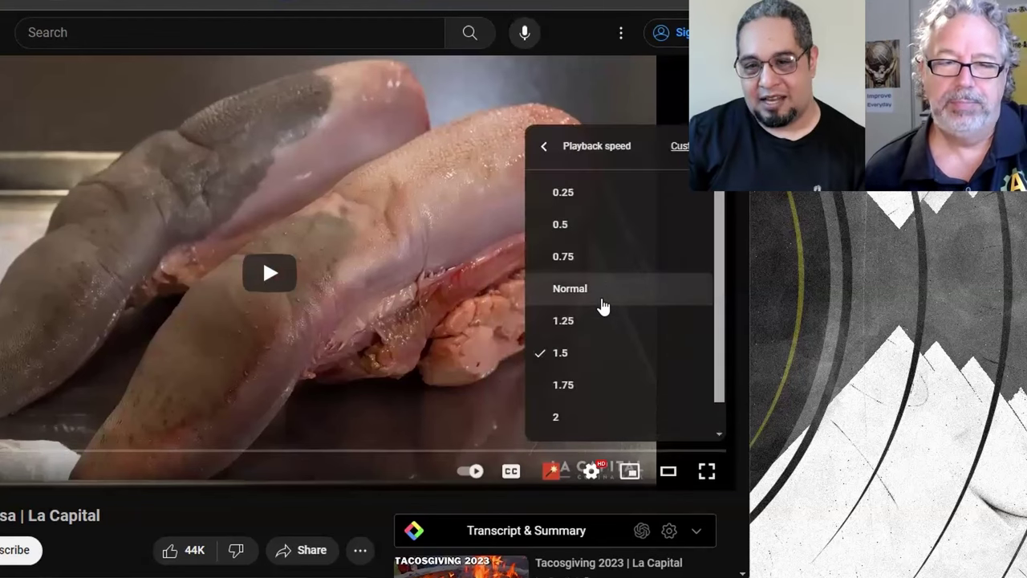
key("Left")
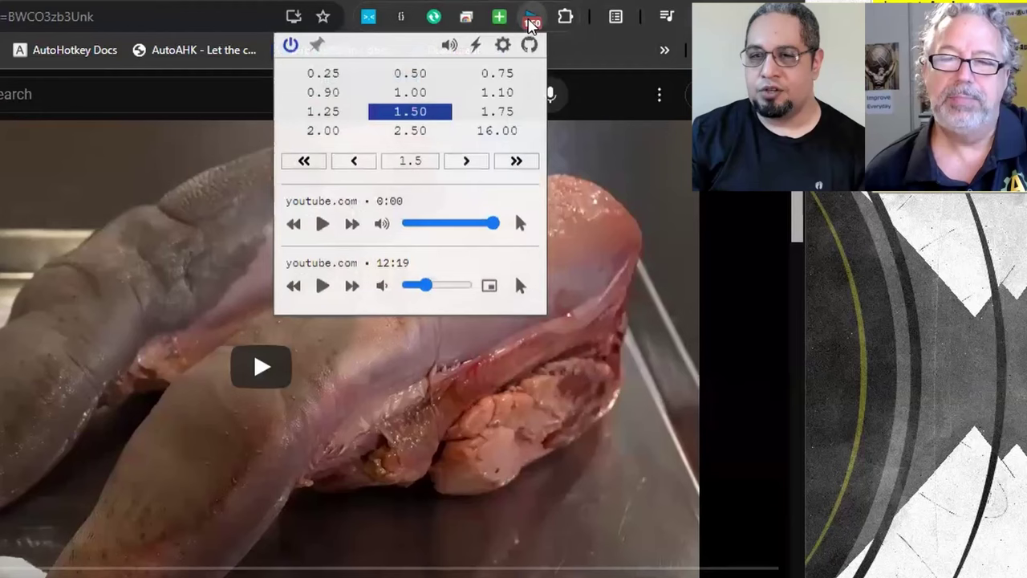
Step: Try the Global Speed presets 1.00, 1.75 and 1.50 on the video, ending back on 1.00
left_click(410, 92)
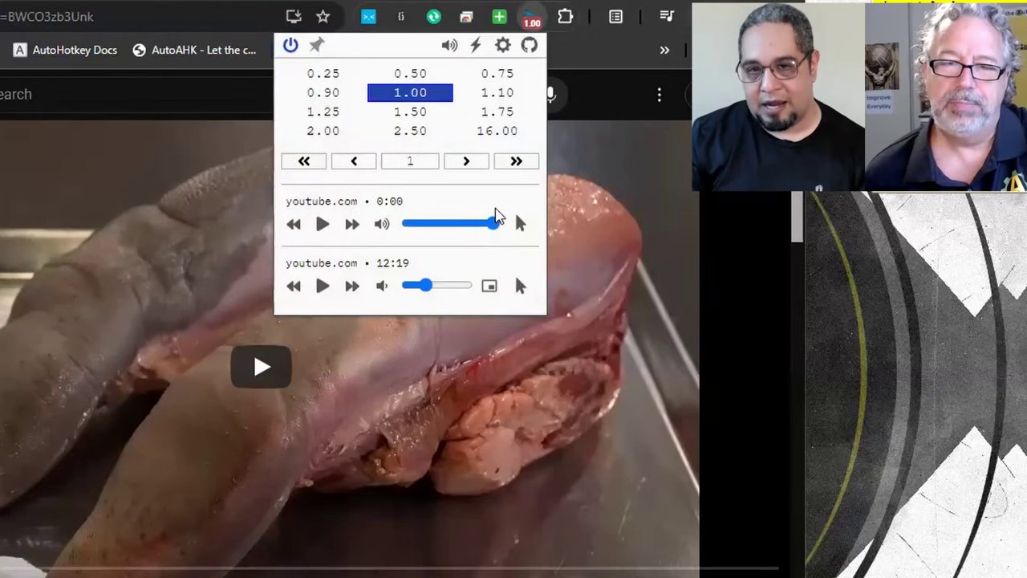
left_click(504, 113)
left_click(411, 117)
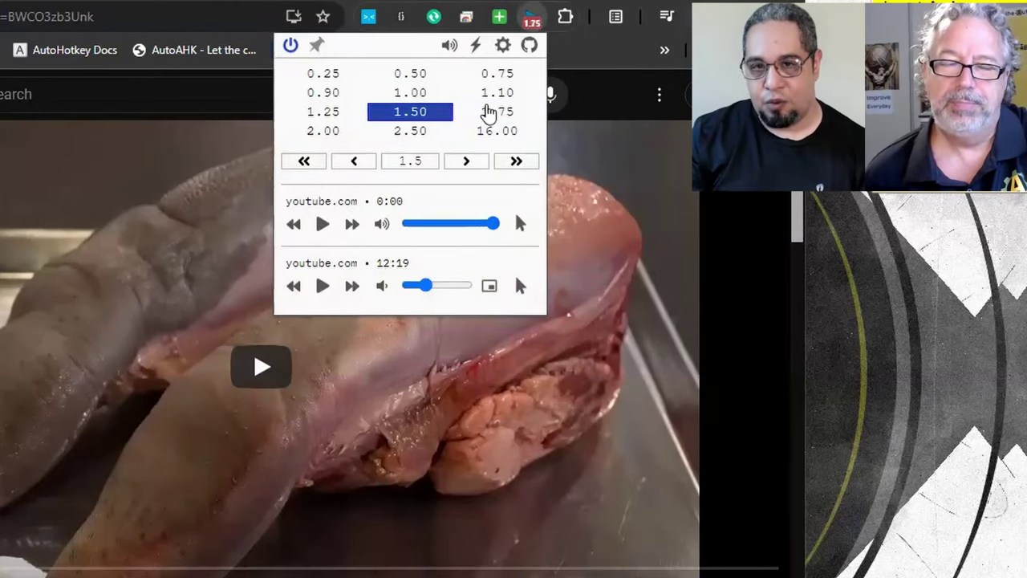
left_click(413, 97)
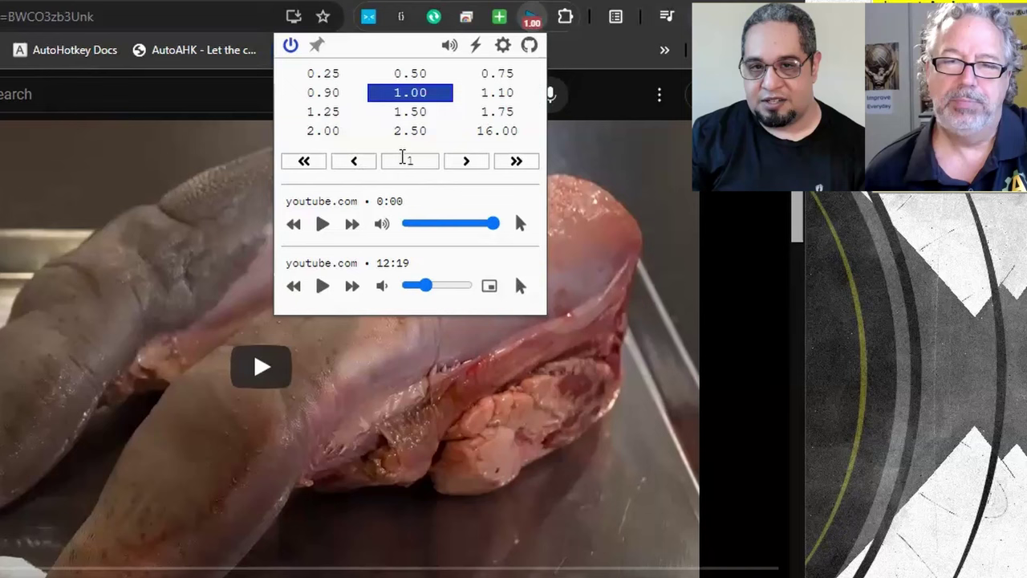
Step: Adjust the video's speed with Global Speed's small and large increments up to 1.12 and back down to 1.09
left_click(481, 164)
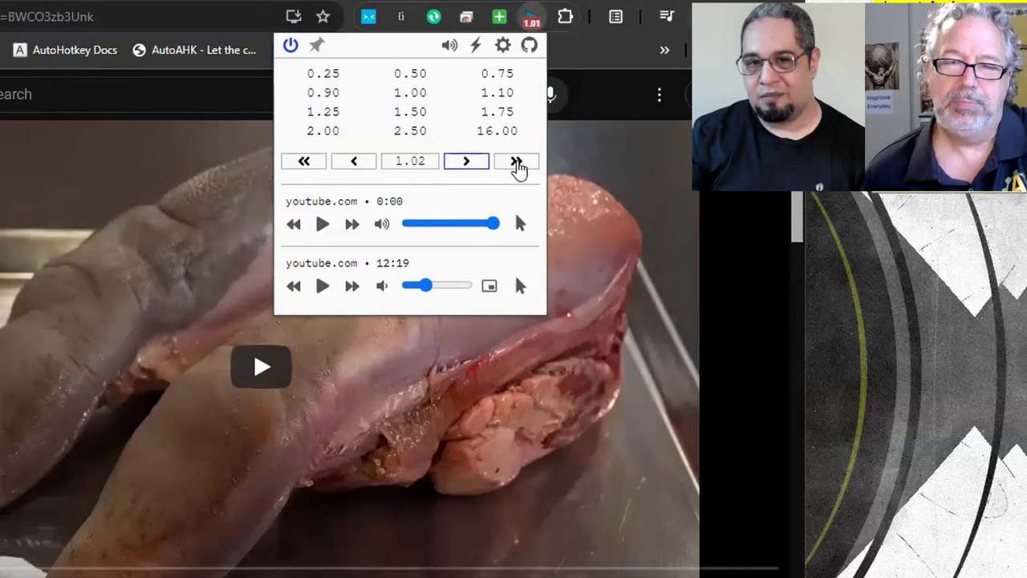
left_click(520, 164)
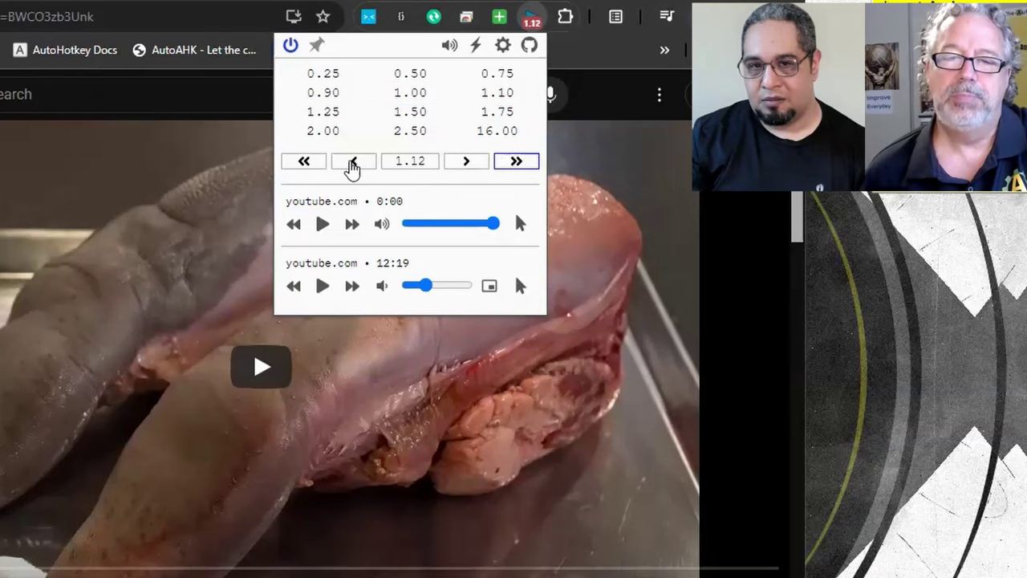
left_click(354, 166)
left_click(359, 166)
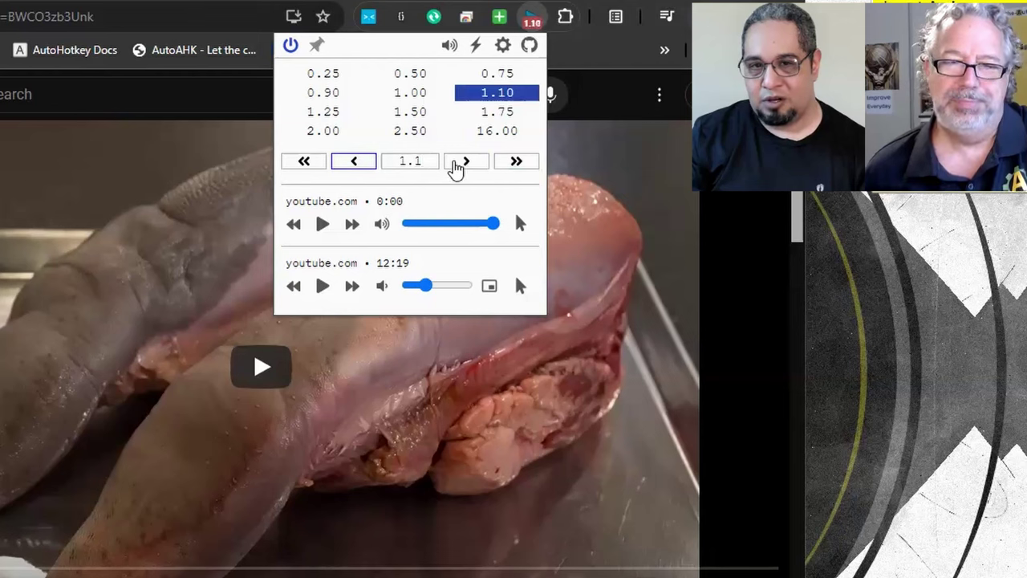
left_click(373, 165)
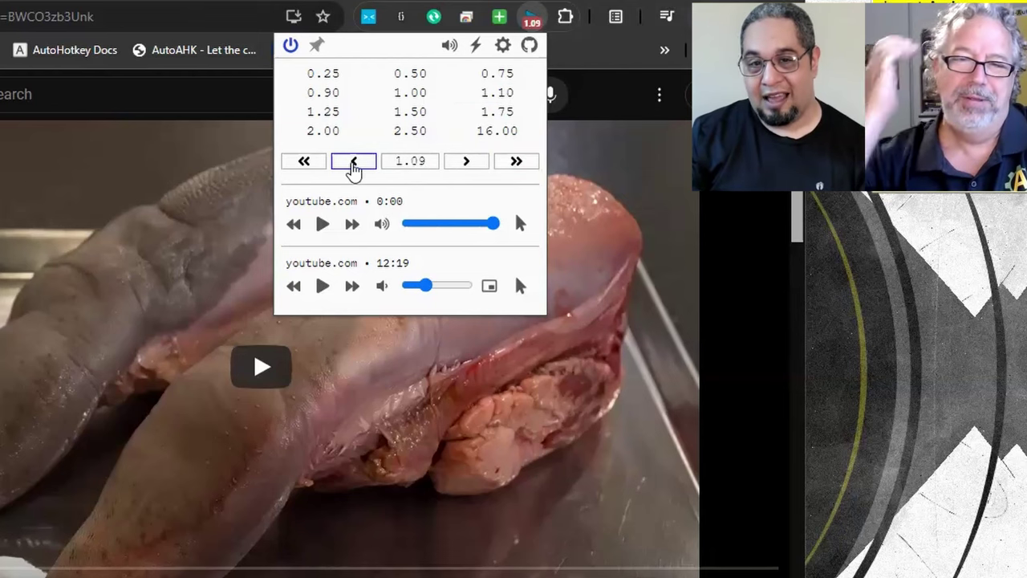
left_click(354, 166)
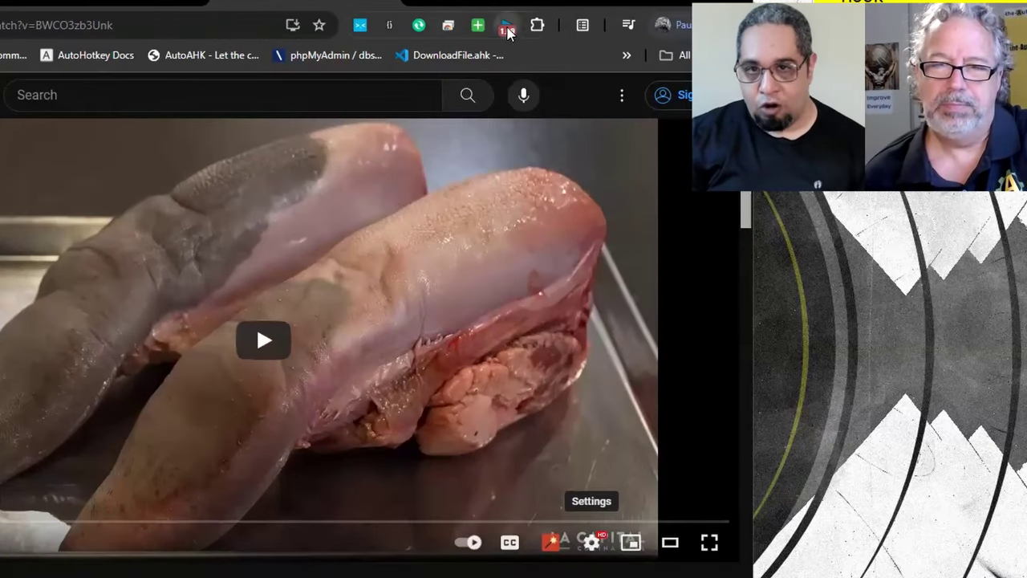
Step: Open the Global Speed options page and look through it from the general options to the help section
left_click(497, 60)
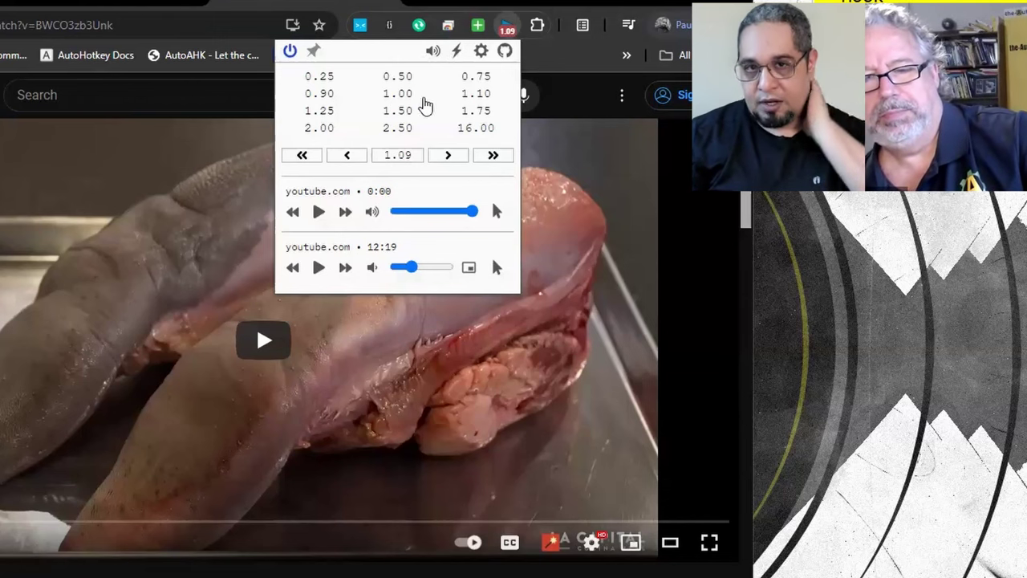
left_click(481, 53)
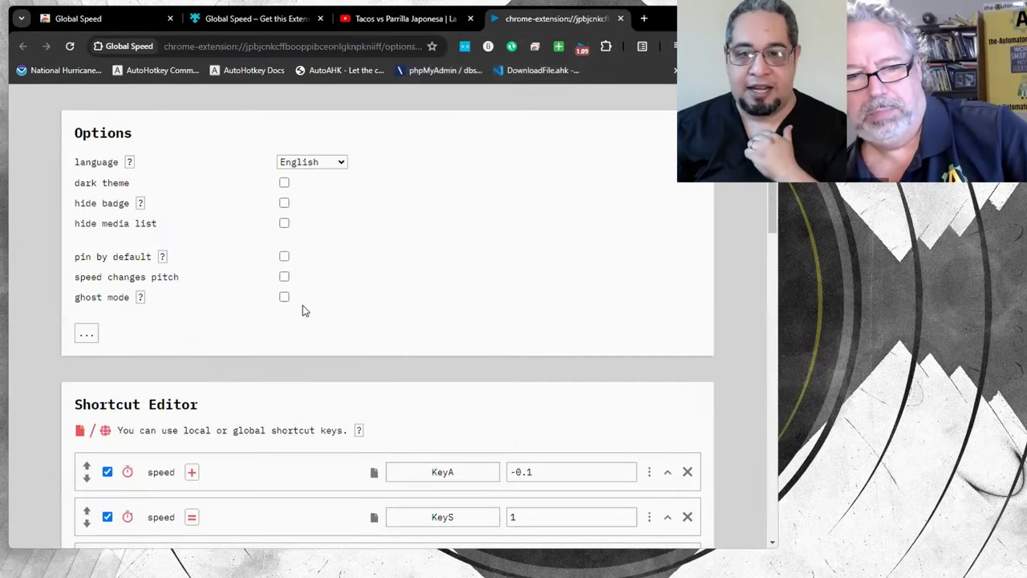
scroll(232, 257, "down", 15)
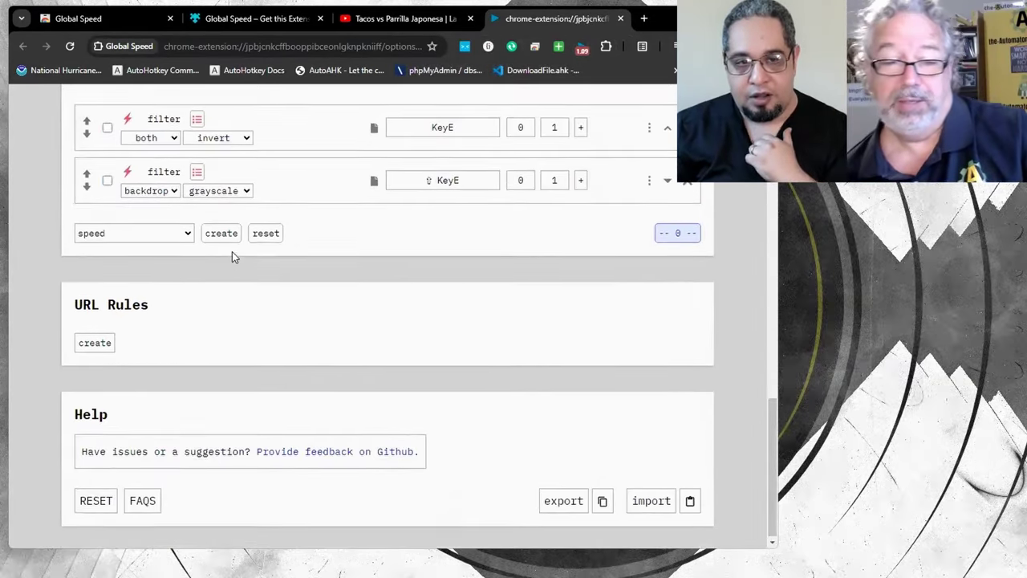
scroll(259, 264, "up", 10)
scroll(259, 269, "up", 2)
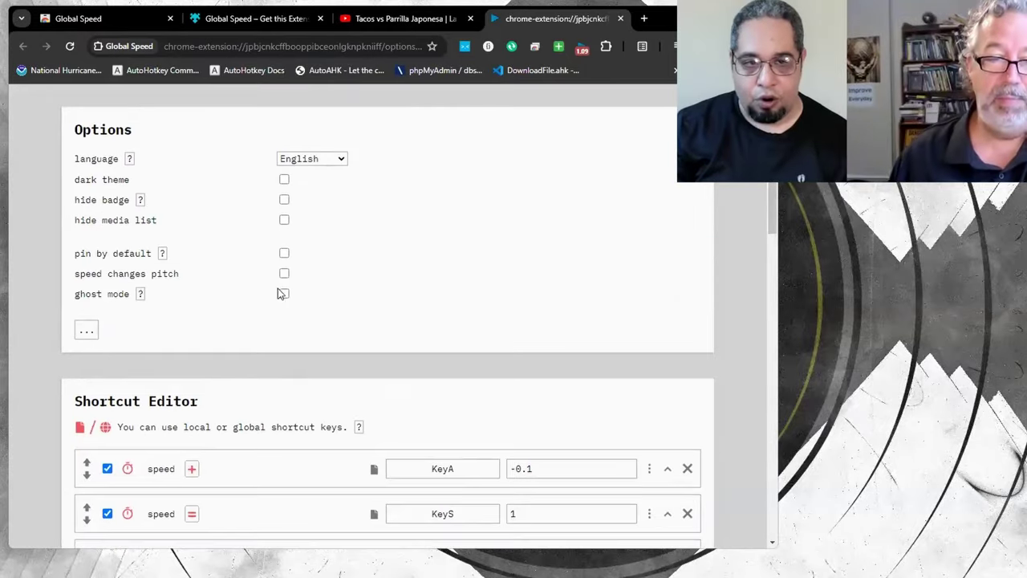
Step: Examine the Shortcut Editor section and the speed changes pitch option, highlighting both labels
scroll(277, 288, "down", 2)
left_click_drag(77, 273, 222, 277)
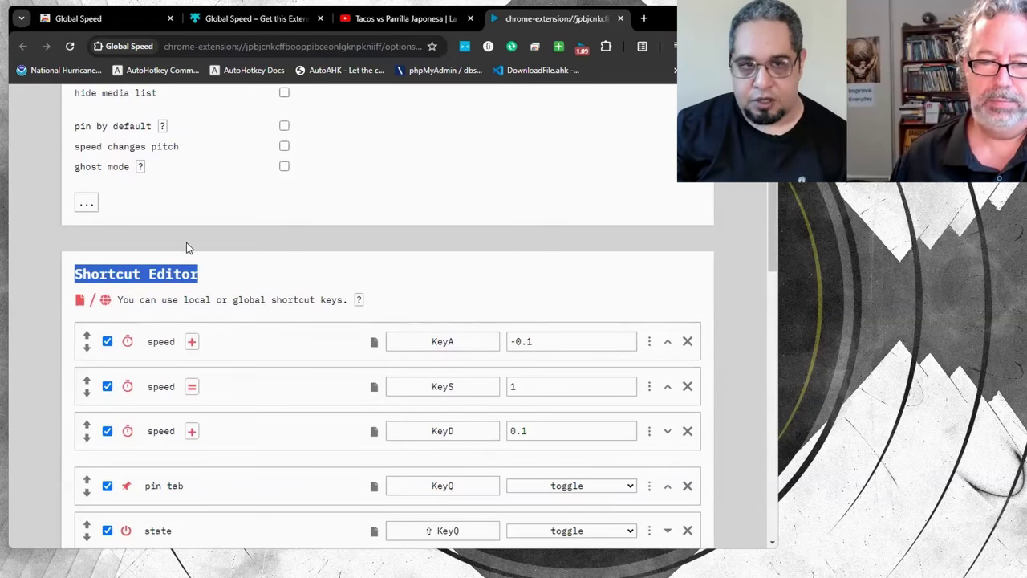
scroll(188, 245, "up", 2)
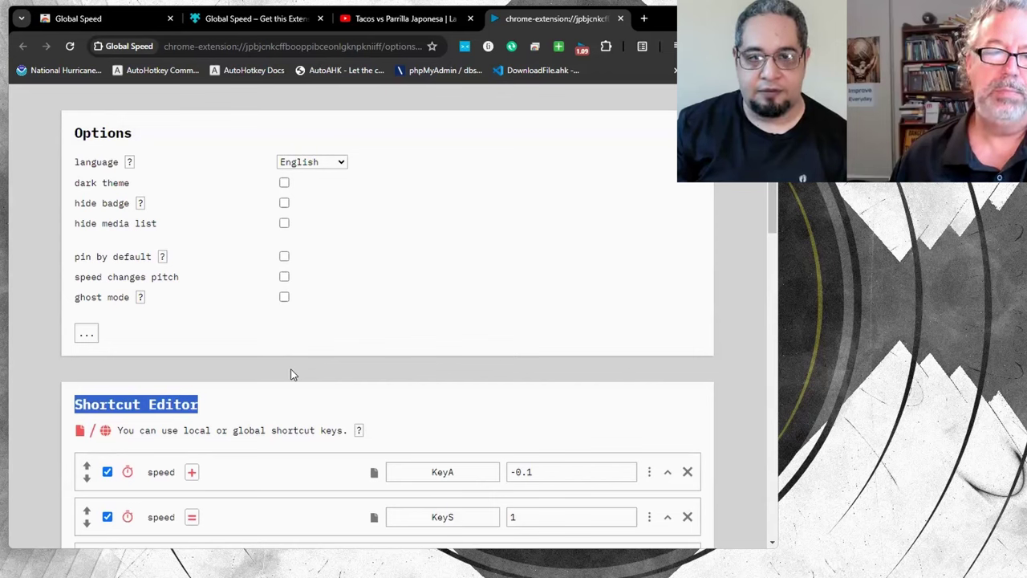
left_click_drag(73, 279, 177, 280)
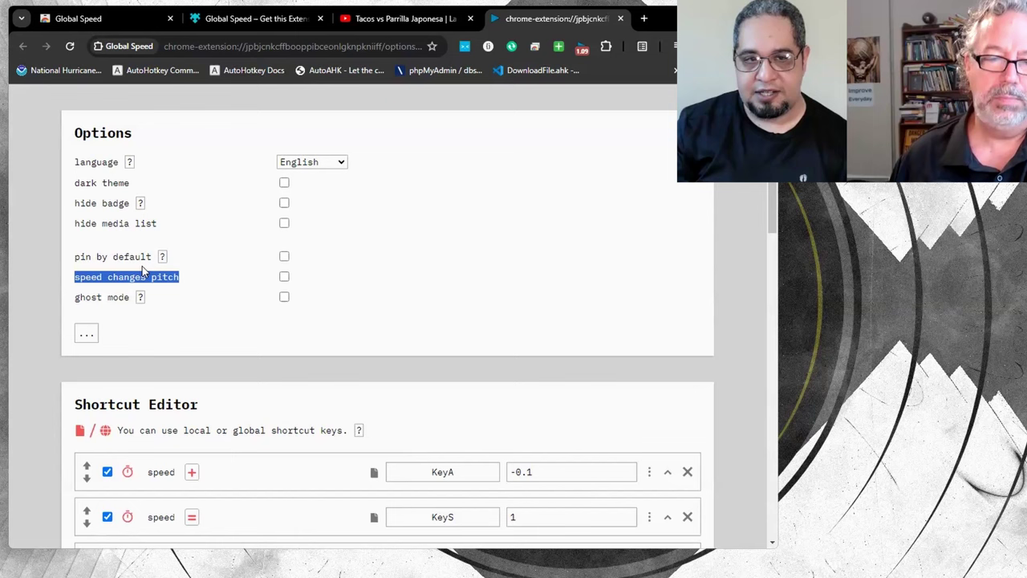
left_click_drag(172, 274, 260, 281)
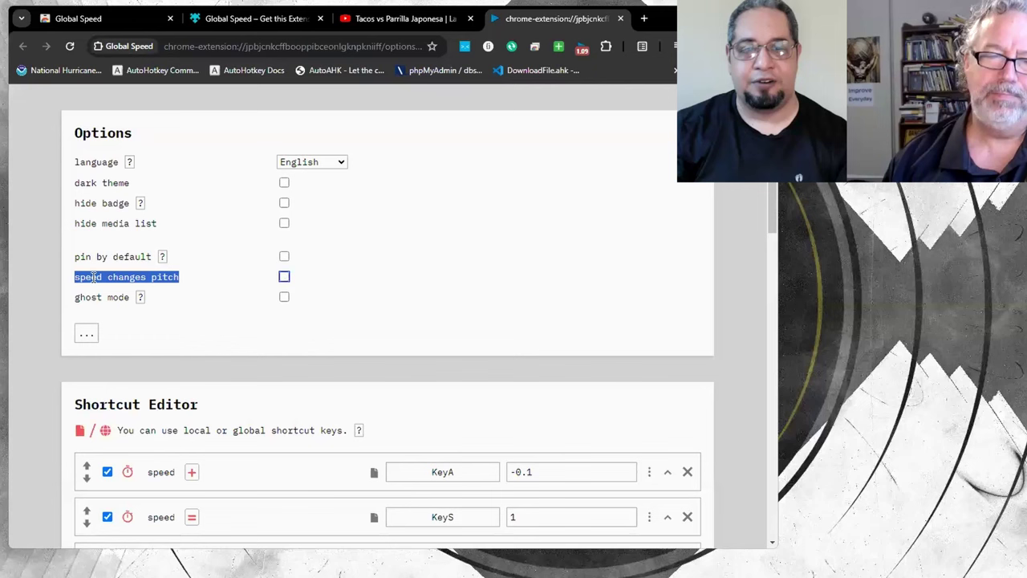
Step: Find the URL Rules section of the options page and highlight its heading
scroll(176, 292, "down", 15)
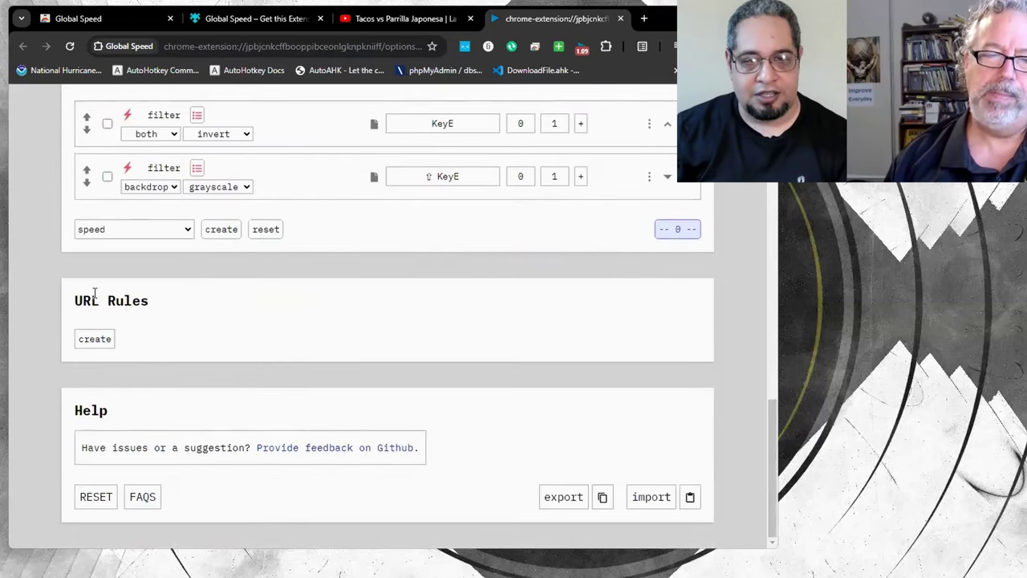
left_click_drag(140, 335, 133, 317)
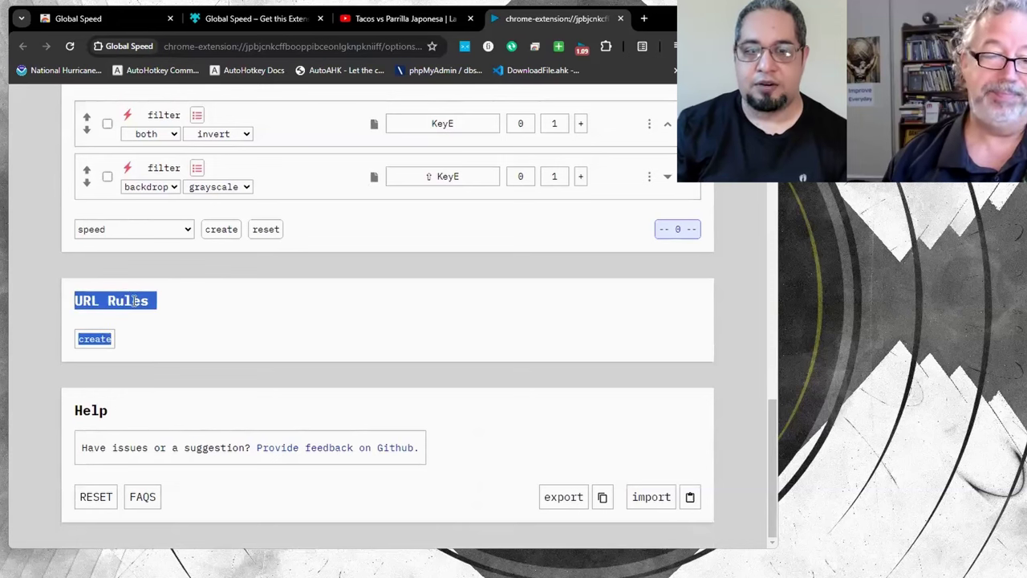
left_click(97, 293)
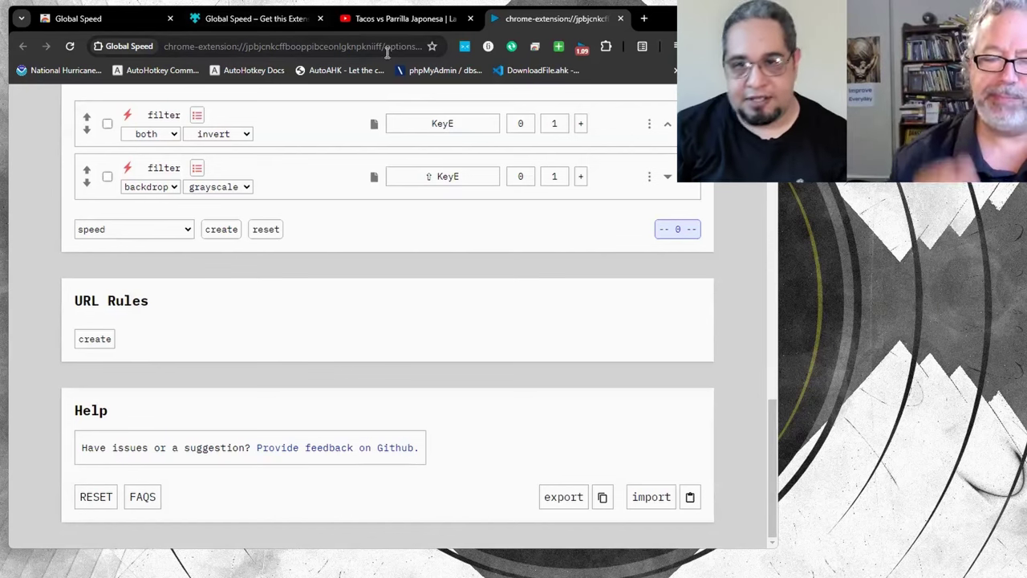
Step: Set the Global Speed playback speed to the 1.00 preset and bring its speed controls up again
left_click(582, 51)
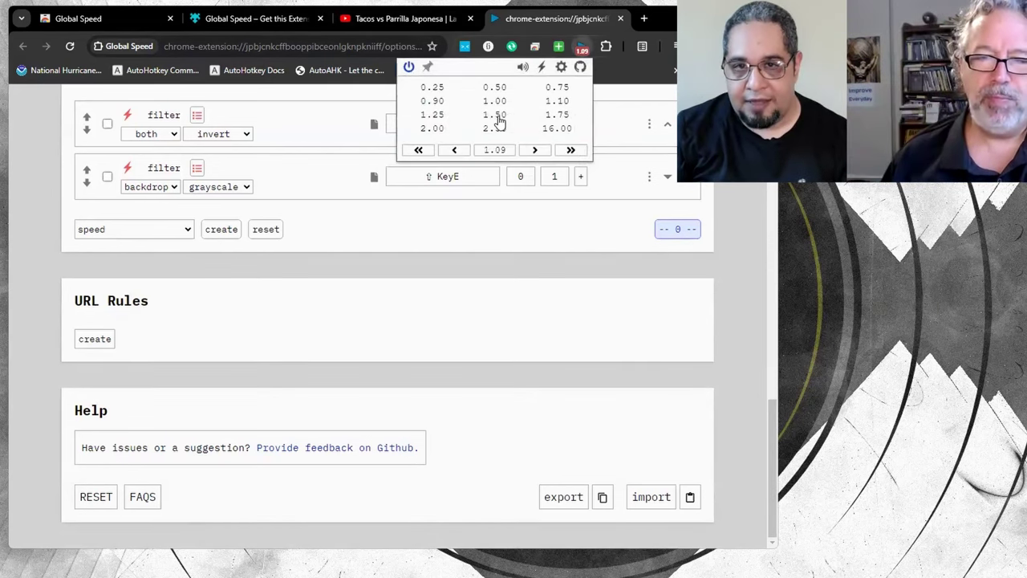
left_click(497, 102)
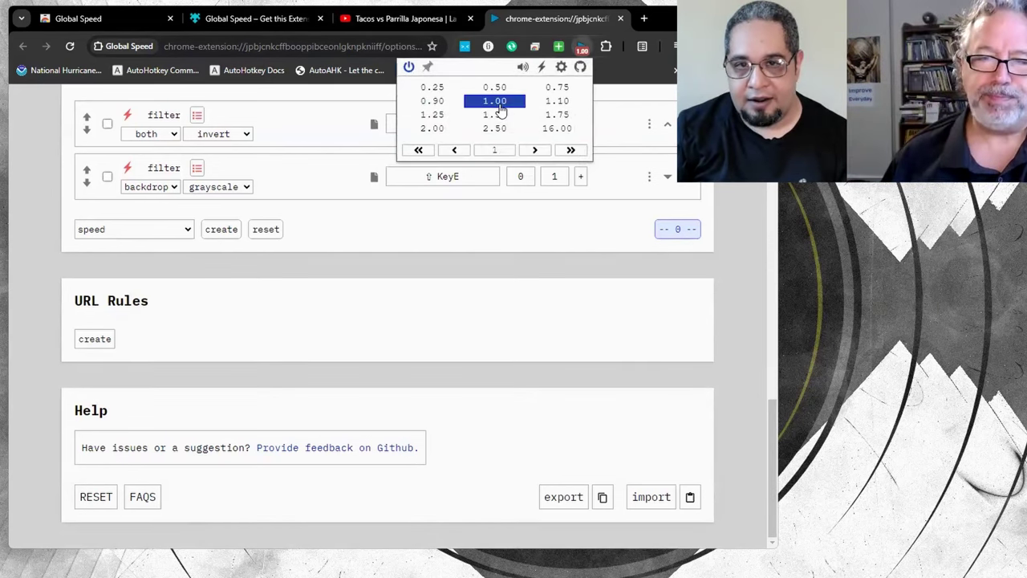
left_click(730, 328)
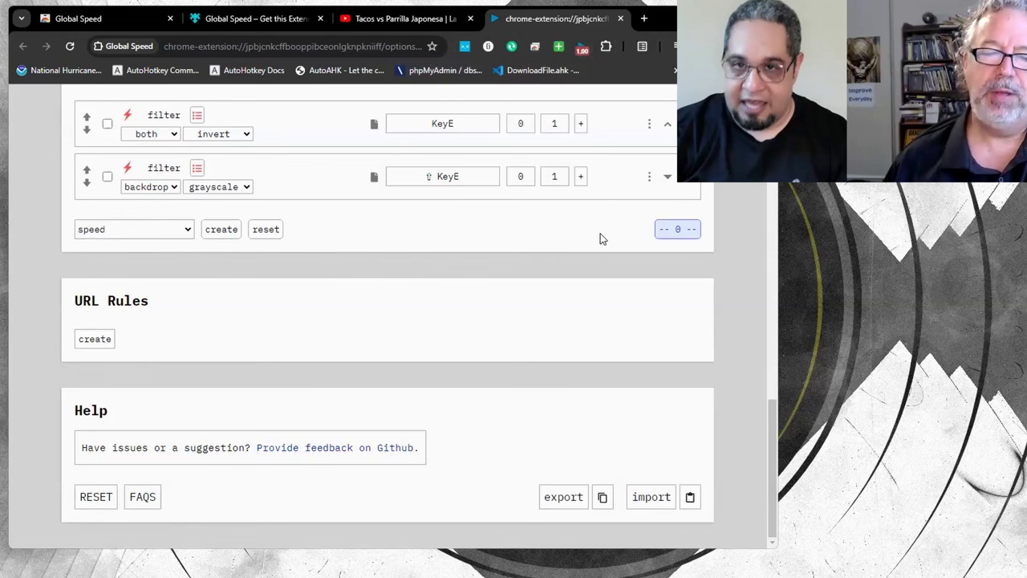
left_click(581, 46)
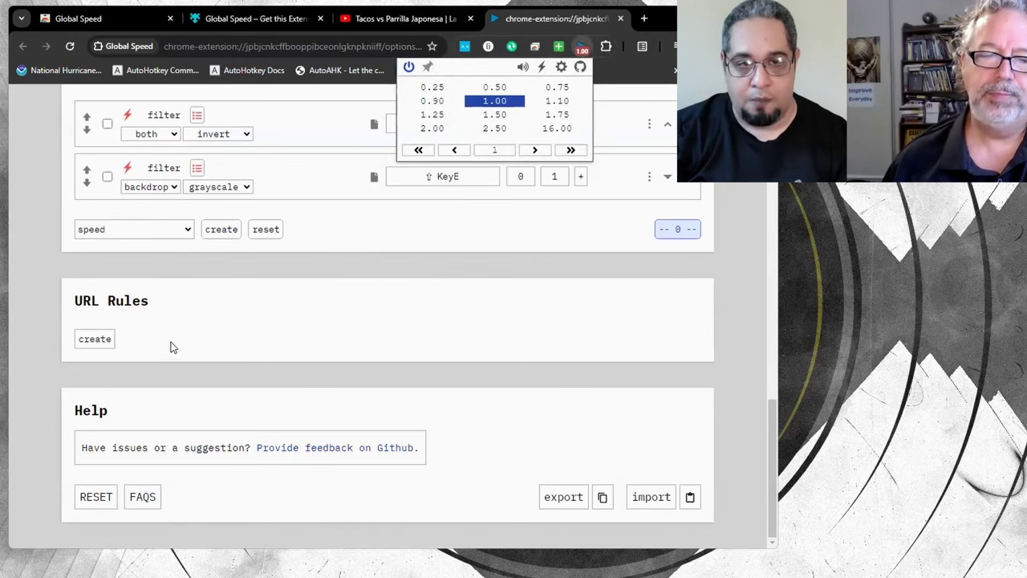
Step: Create a URL rule for speed 1 and add a URL condition that contains twitch.tv
left_click(105, 343)
left_click(102, 345)
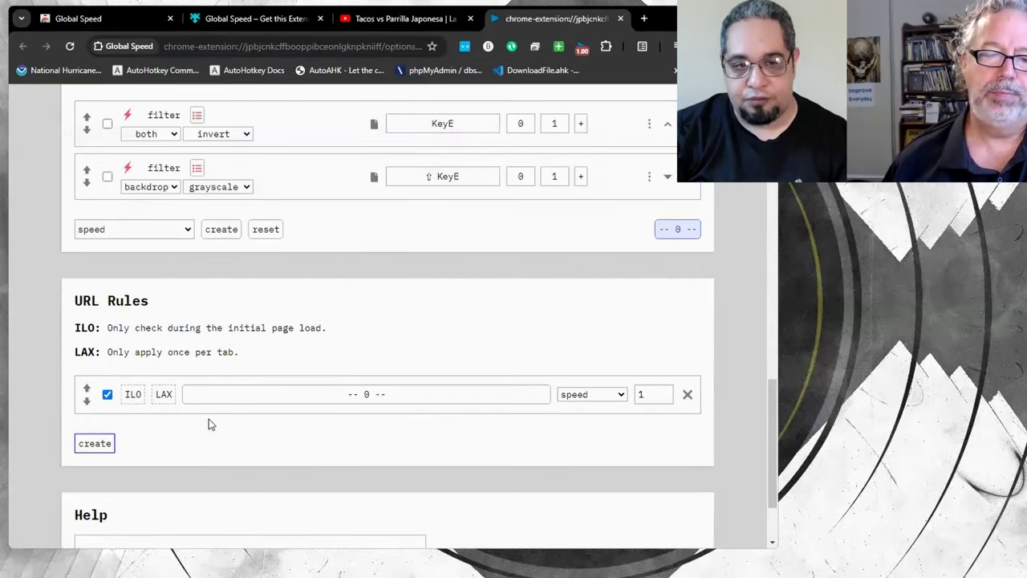
left_click(385, 396)
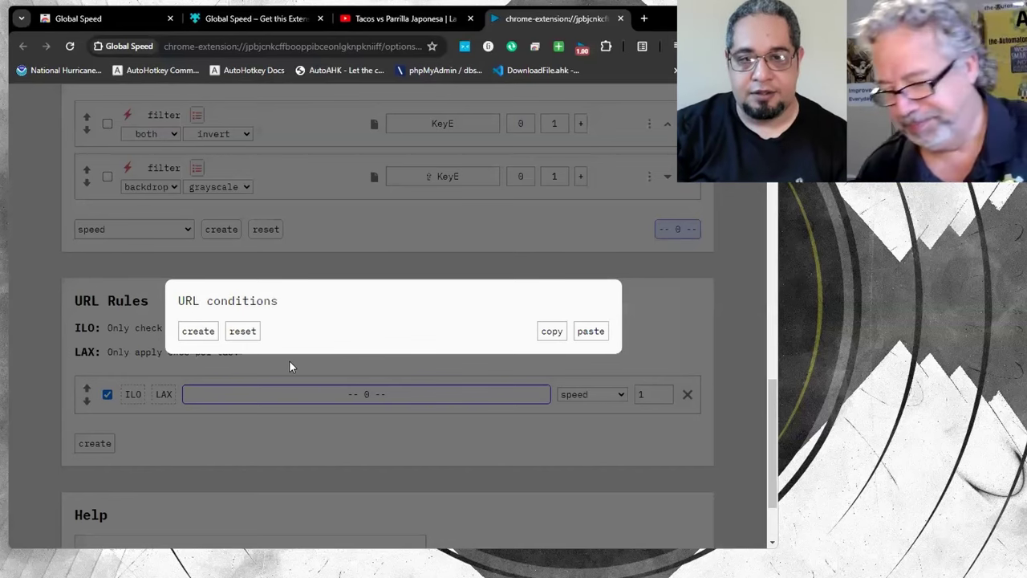
left_click(200, 334)
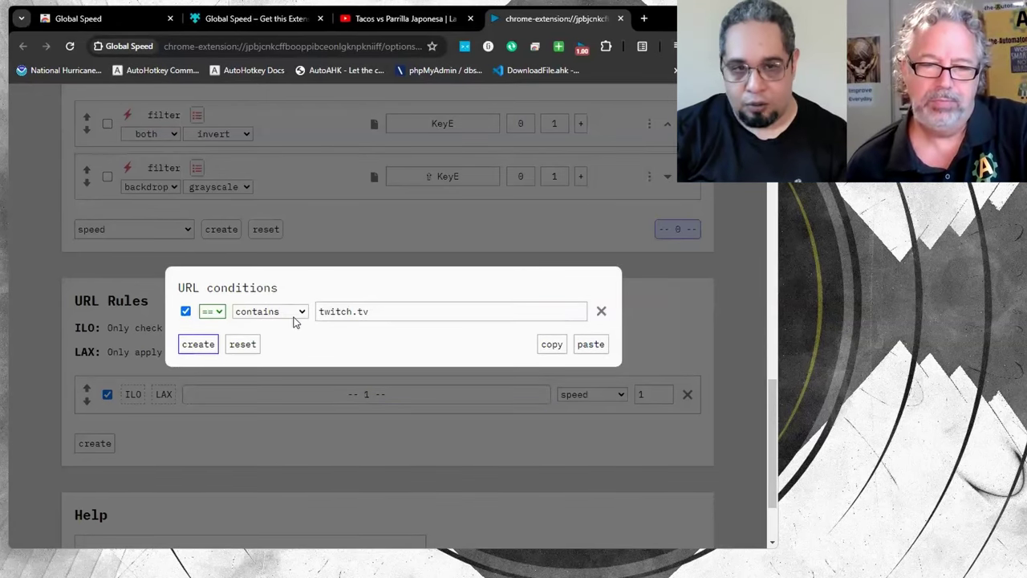
Step: Review the URL condition's comparison and match-type choices, keep "contains", and copy the conditions before closing them
left_click(210, 312)
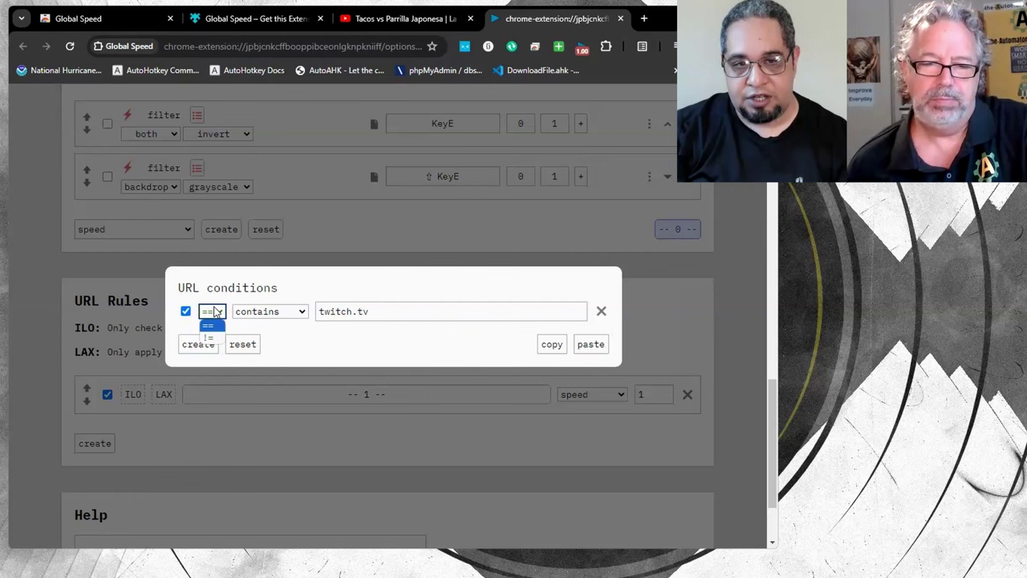
left_click(304, 315)
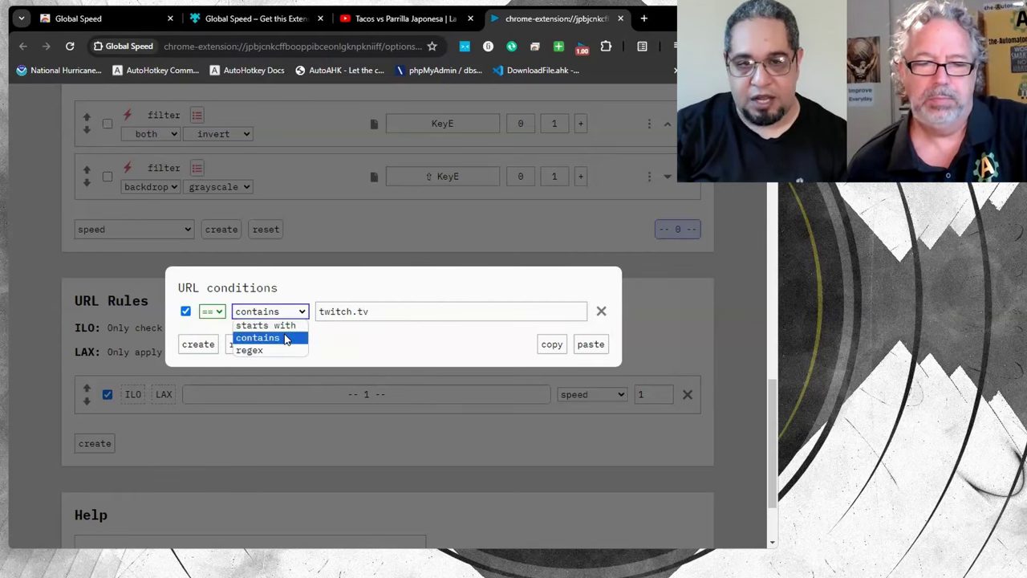
left_click(284, 338)
left_click_drag(404, 316, 317, 317)
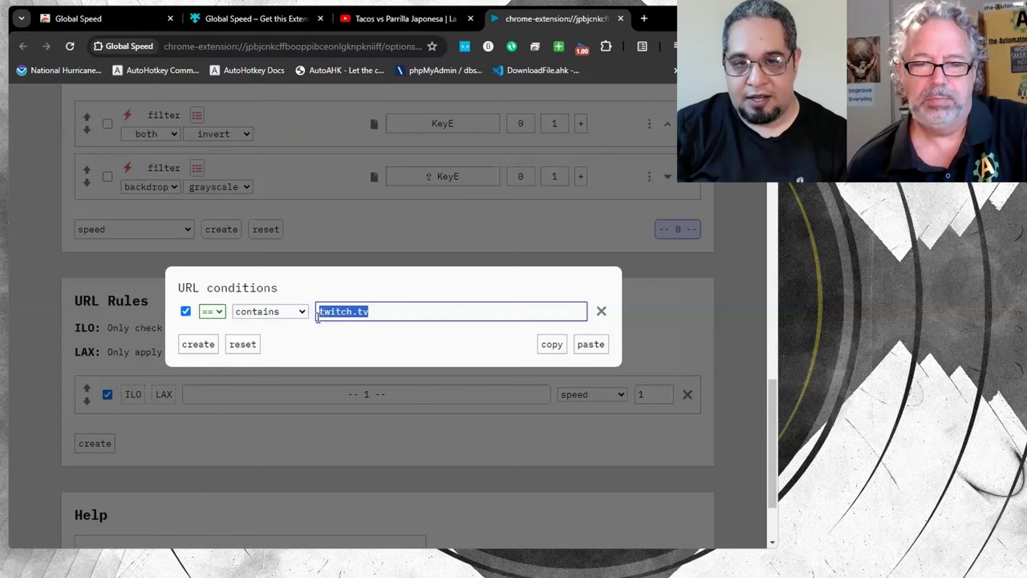
left_click(552, 345)
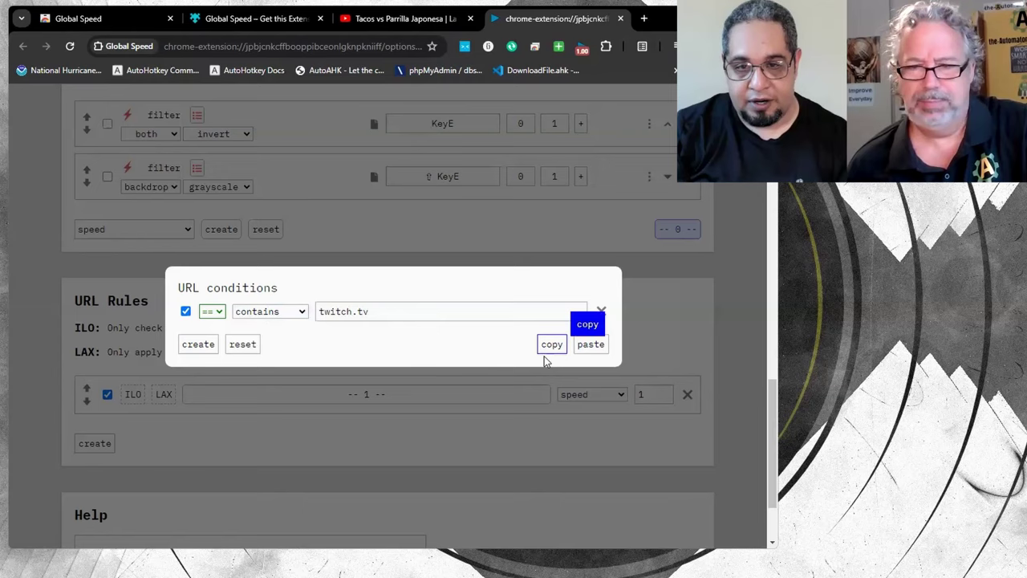
left_click(640, 329)
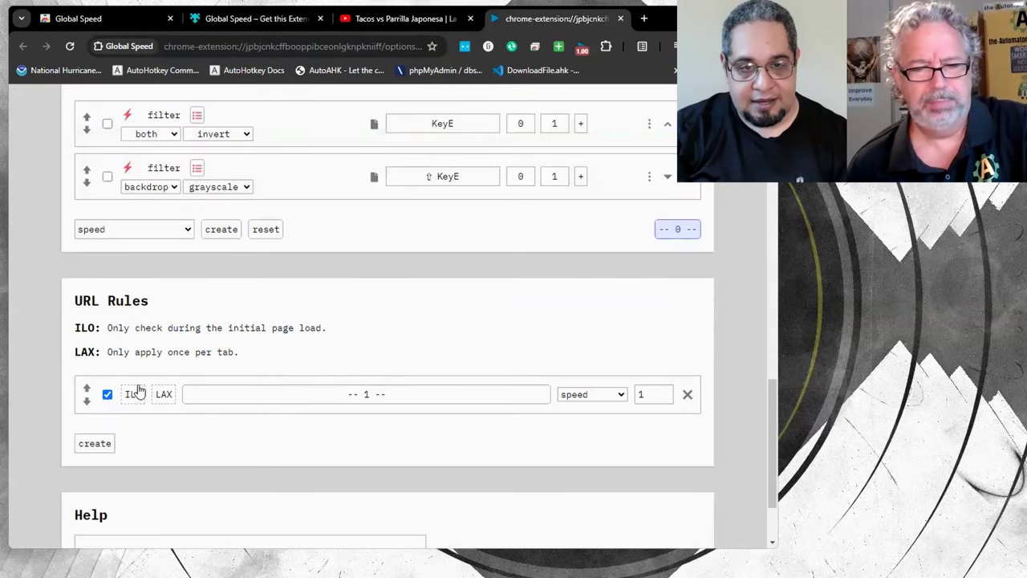
Step: Delete the URL rule's twitch.tv condition, recreate it, and close the URL conditions
left_click(368, 396)
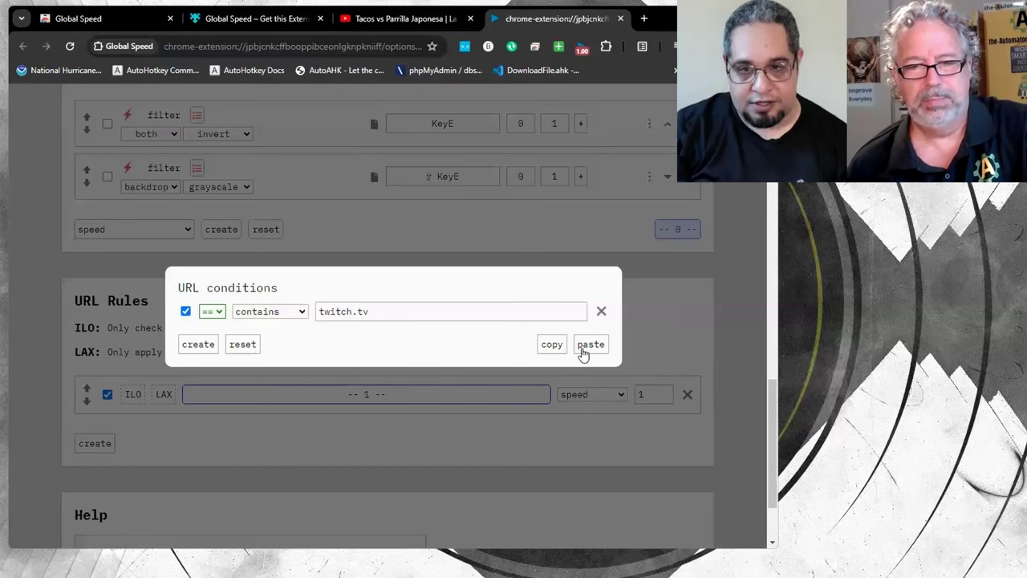
left_click(601, 311)
left_click(198, 331)
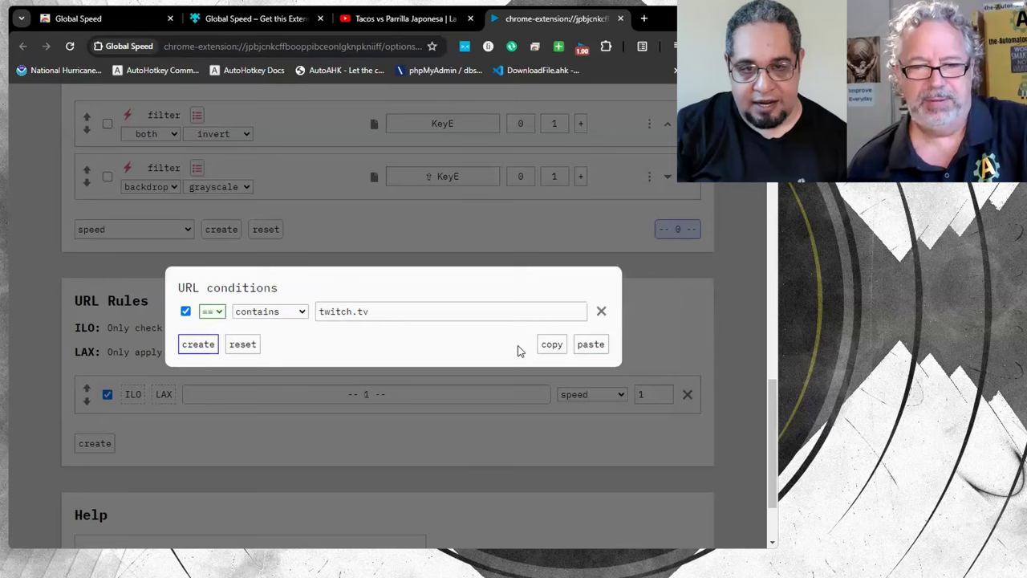
left_click(760, 377)
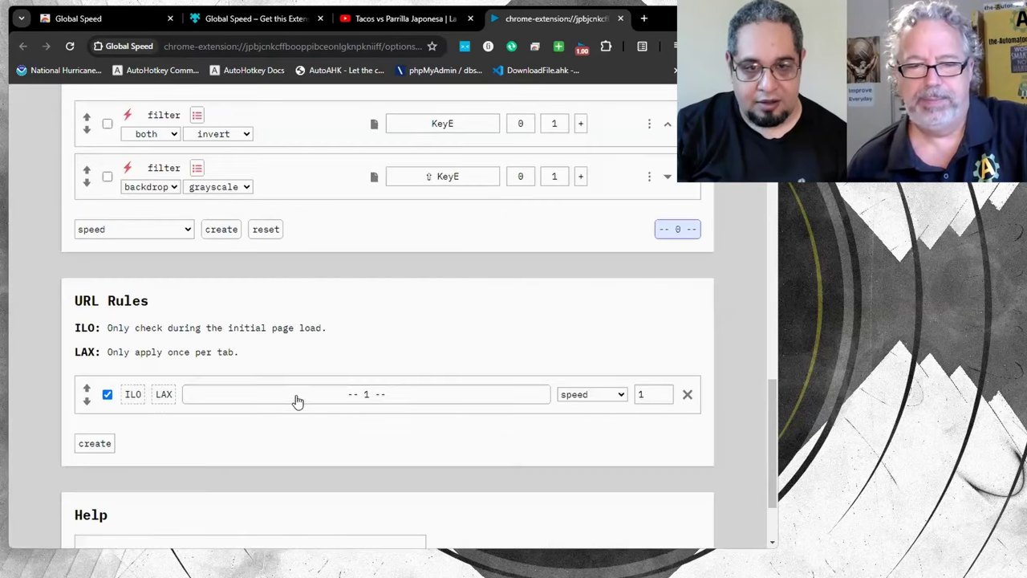
left_click(295, 397)
left_click(367, 394)
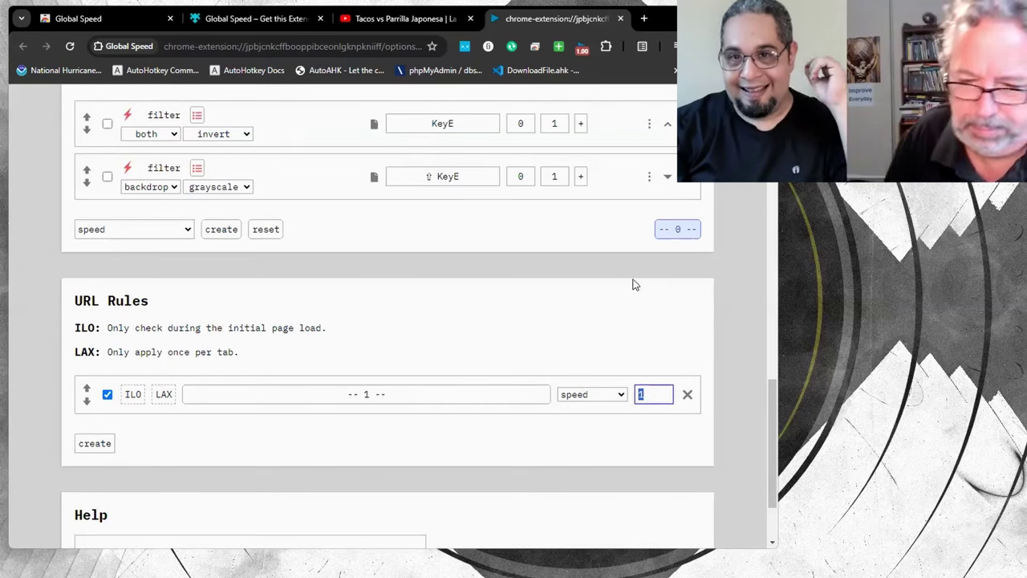
Step: Set the Global Speed playback speed to the 2.50 preset and close its speed controls
left_click(582, 48)
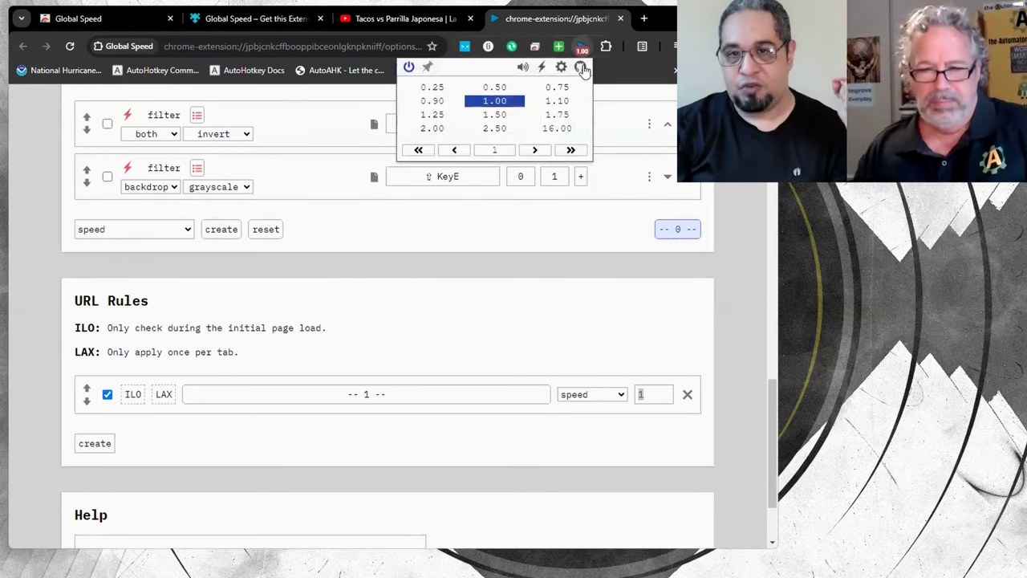
left_click(495, 130)
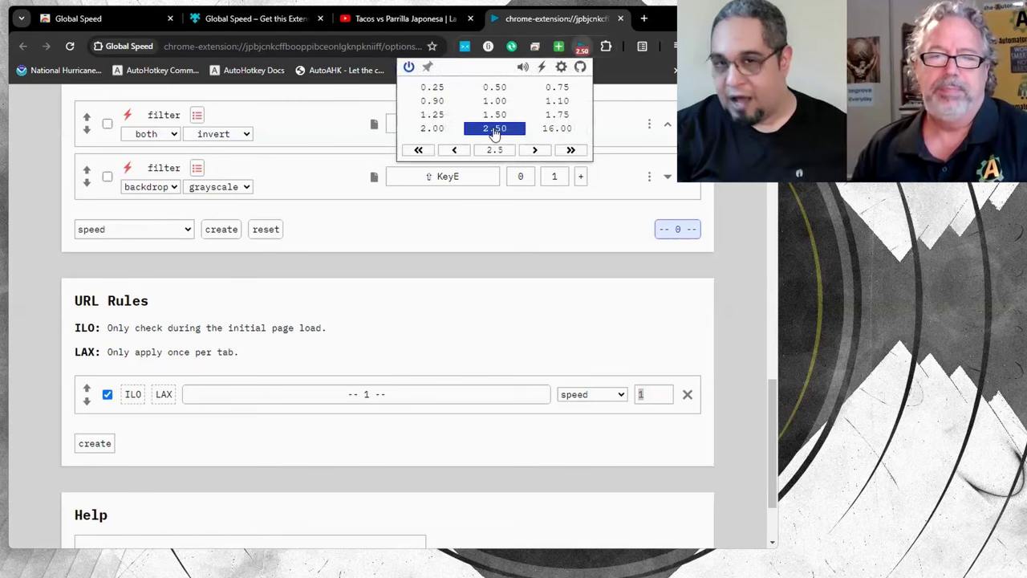
left_click(415, 376)
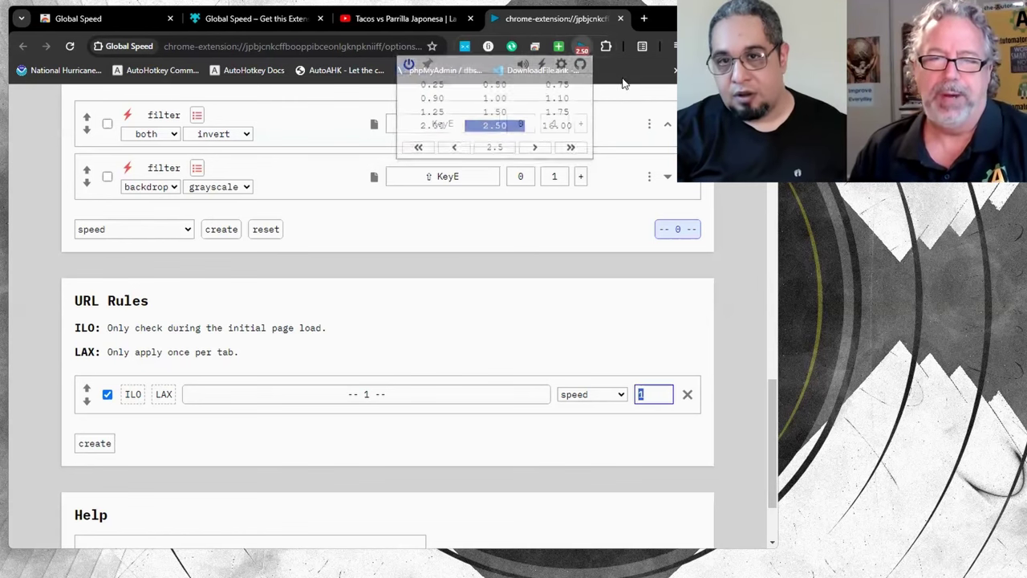
Step: Add a second URL condition to the speed rule that contains netflix.com, and close the conditions
left_click(376, 394)
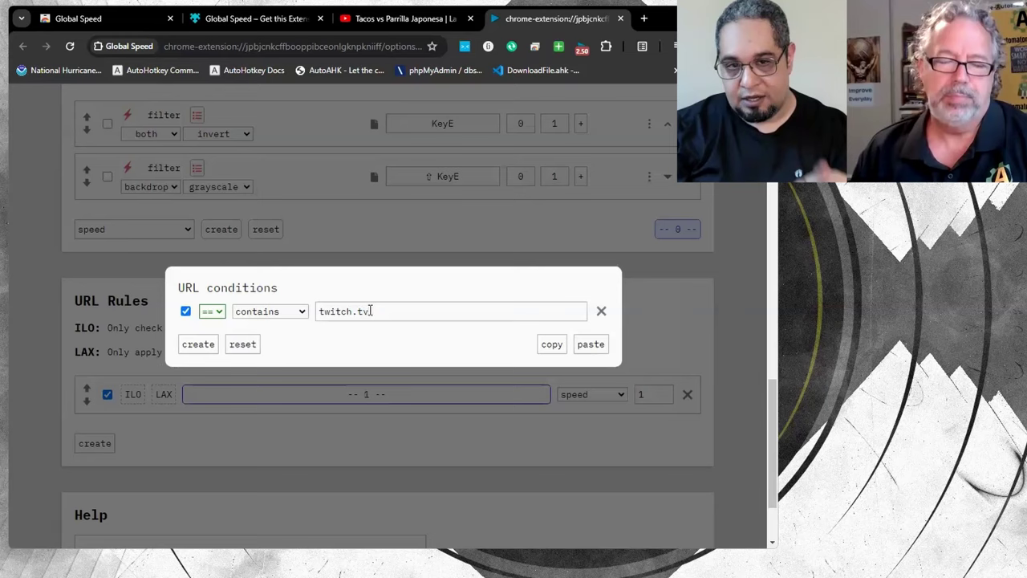
left_click(694, 340)
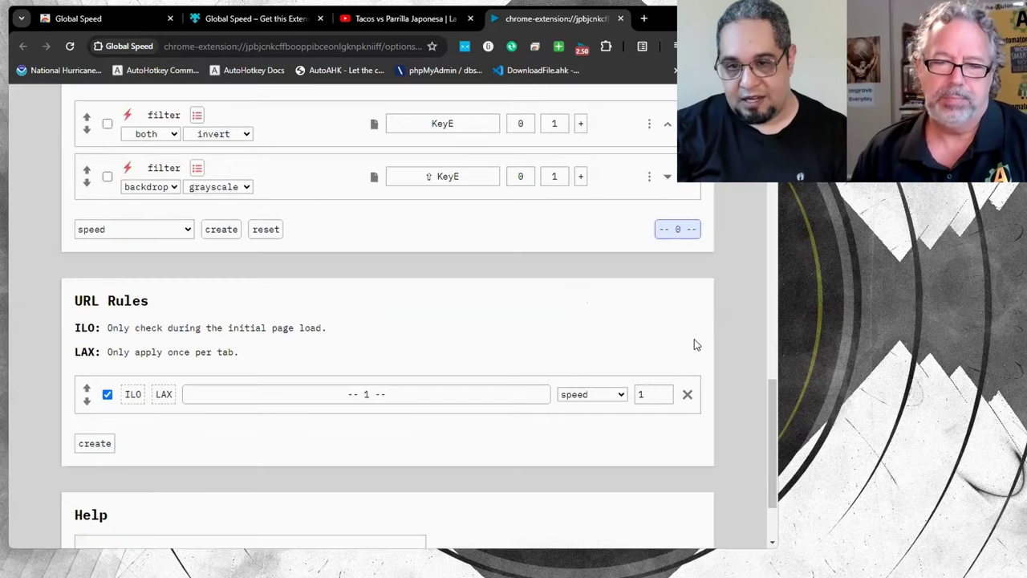
double_click(651, 397)
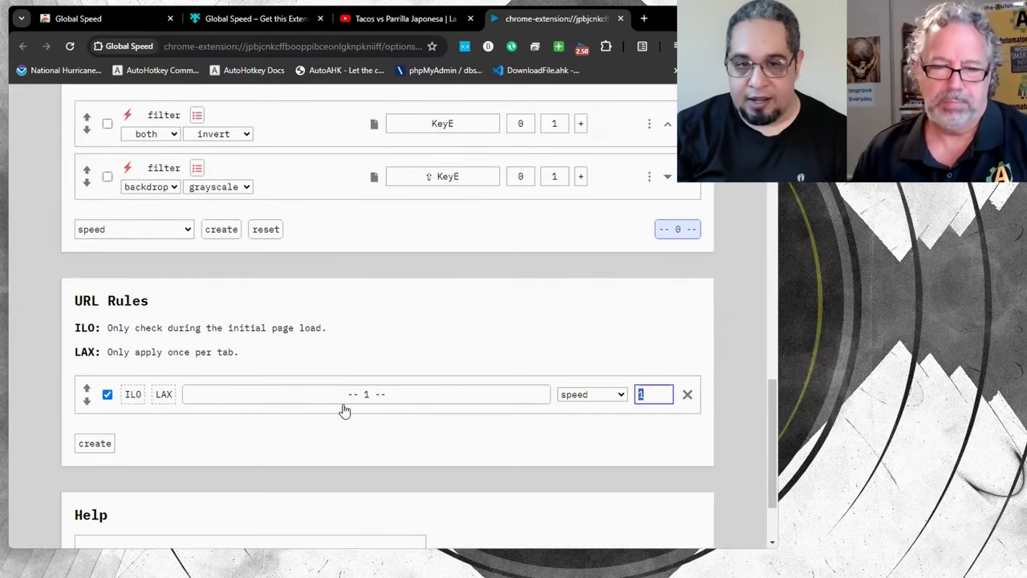
left_click(371, 399)
left_click(198, 347)
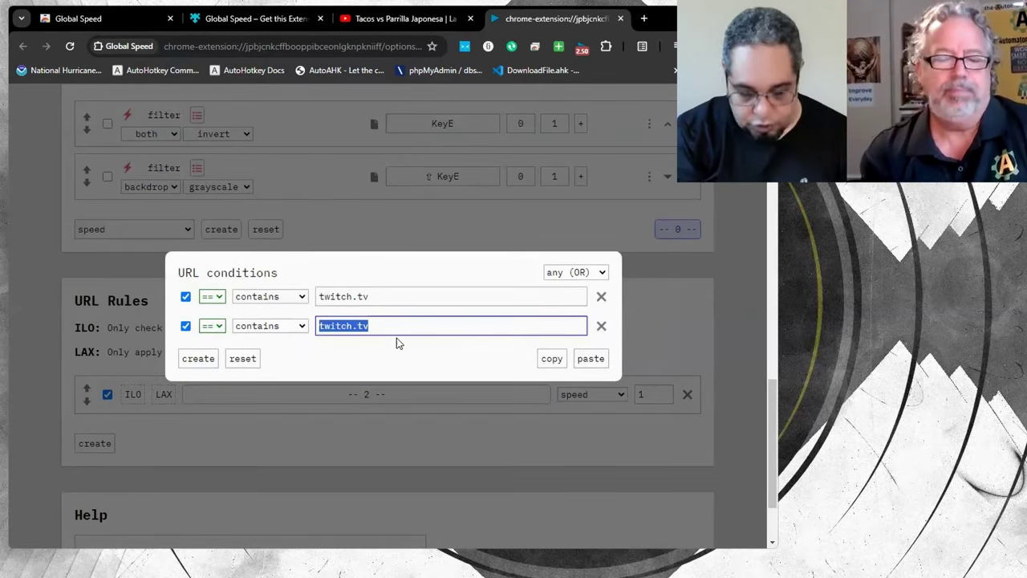
type("netflix.com")
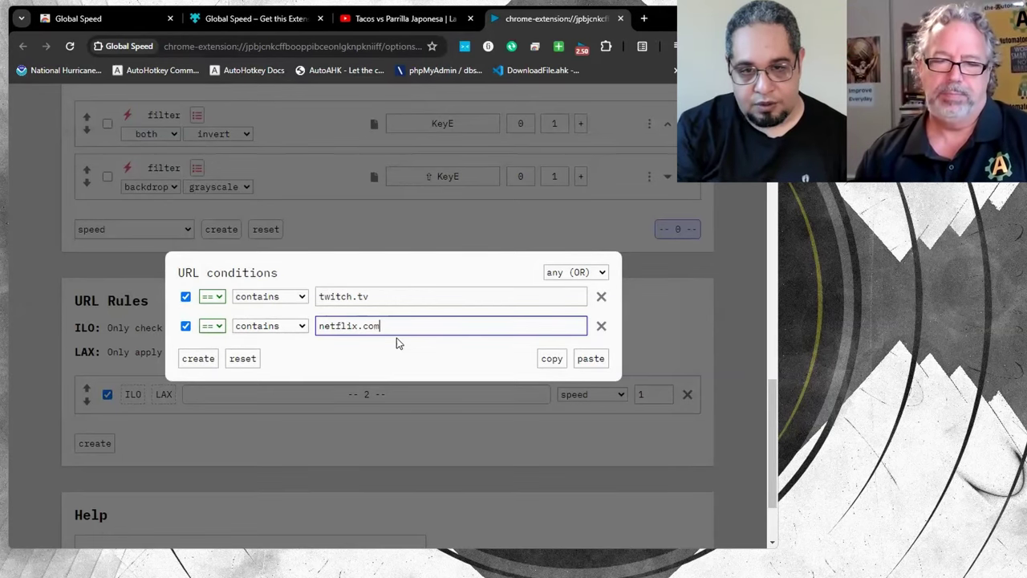
left_click(351, 398)
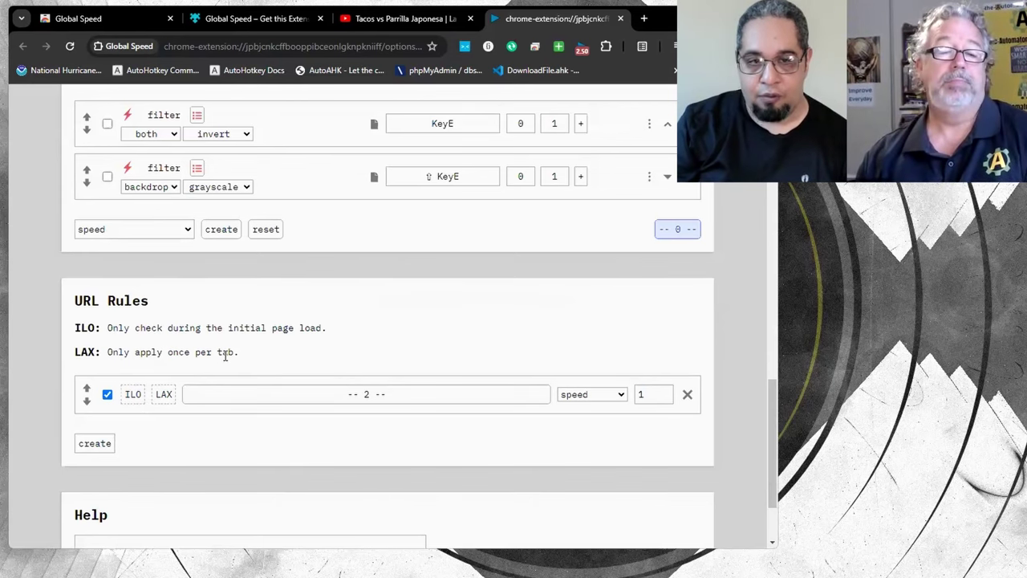
Step: Highlight the ILO and LAX explanations under URL Rules and look over the Help section
left_click_drag(246, 358, 77, 333)
left_click(150, 340)
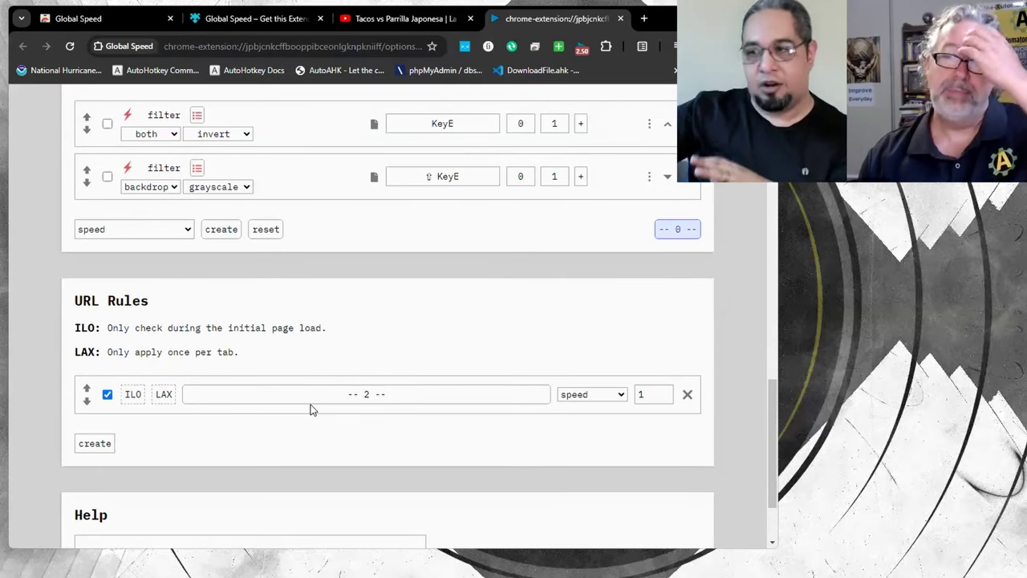
scroll(312, 409, "up", 1)
scroll(200, 409, "down", 2)
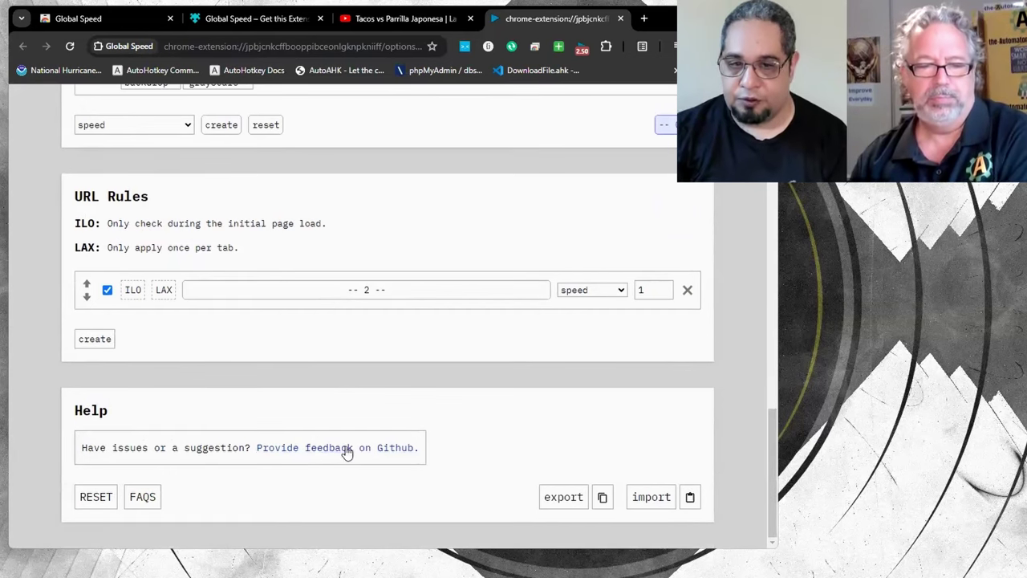
Step: Expand the additional settings in the Options section and highlight the speed presets
scroll(279, 410, "up", 6)
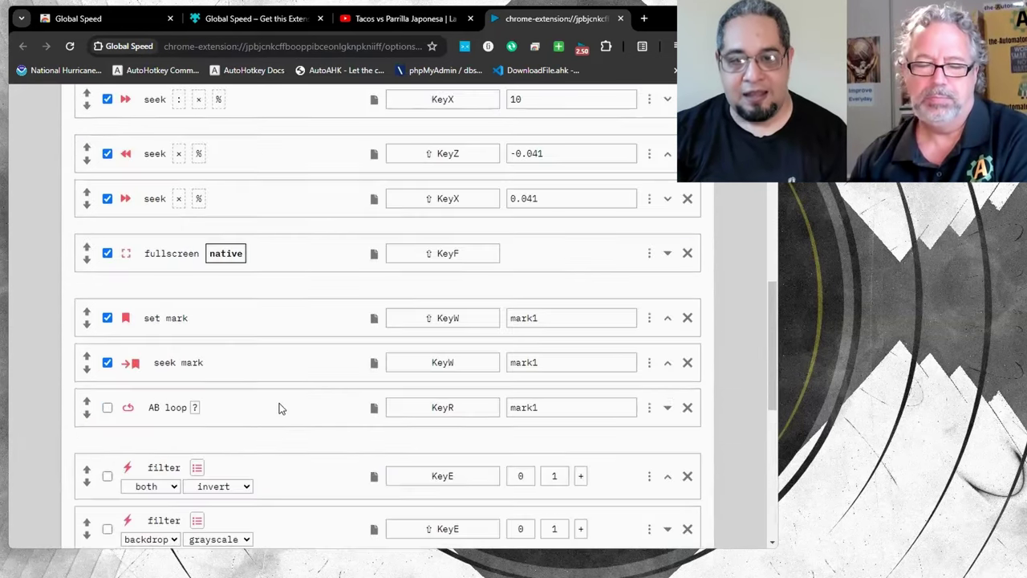
scroll(279, 410, "down", 2)
scroll(279, 409, "up", 3)
scroll(279, 410, "up", 6)
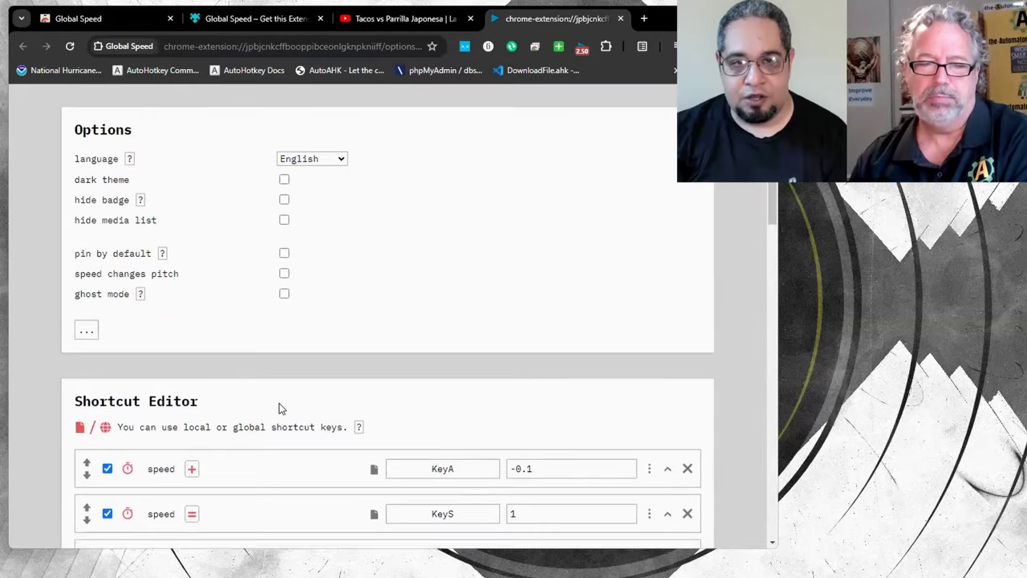
left_click(88, 335)
scroll(303, 392, "down", 2)
scroll(303, 393, "down", 3)
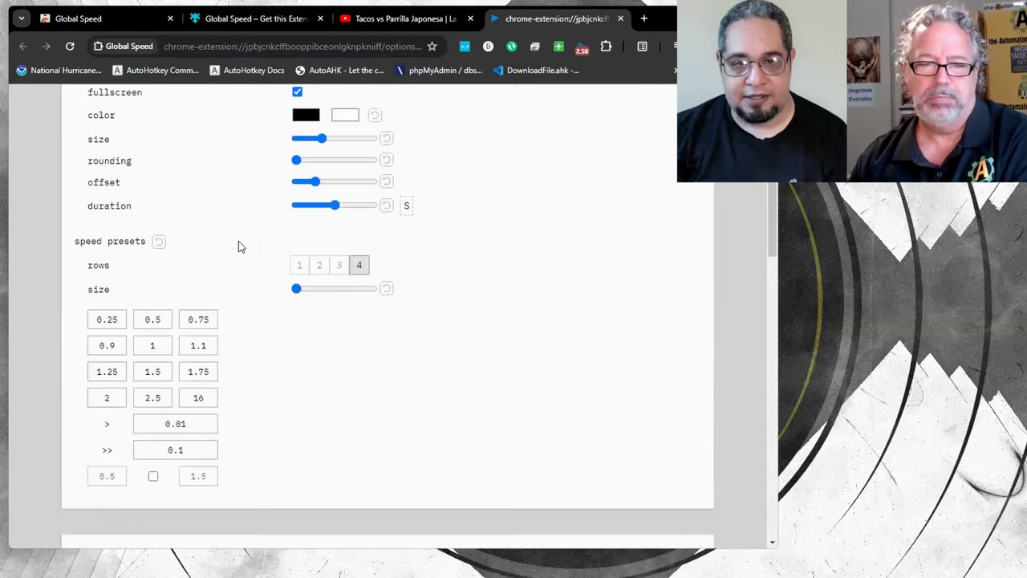
left_click_drag(96, 192, 425, 406)
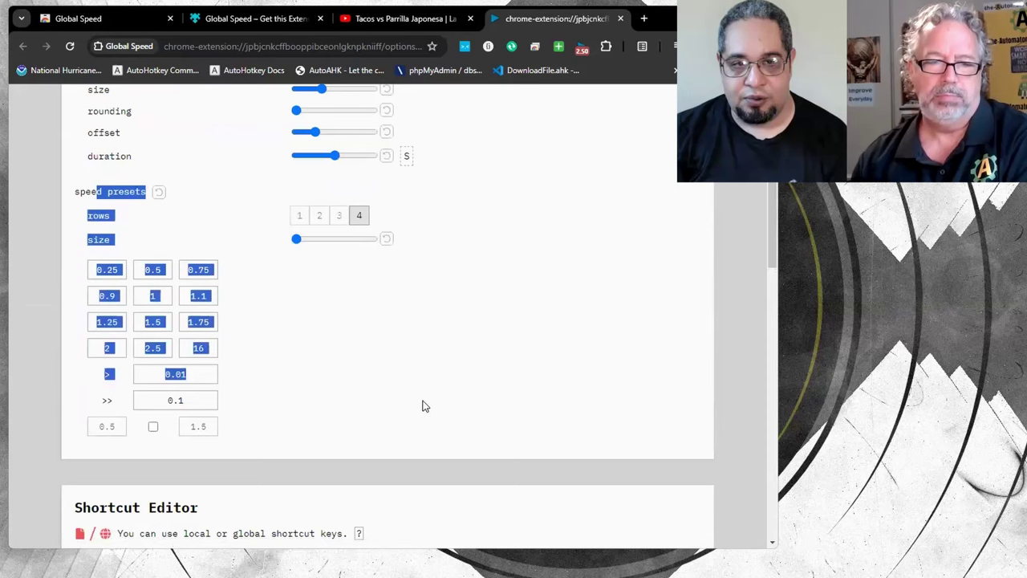
left_click(417, 382)
Step: Try the speed presets with 3, 2 and 1 rows, check the extension's speed controls, and reset the presets
left_click(341, 218)
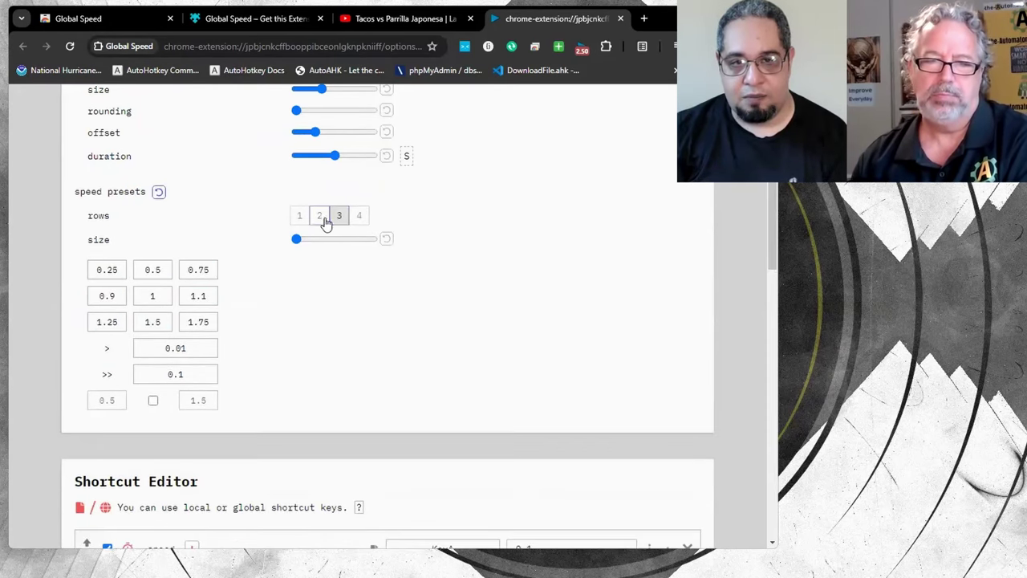
left_click(318, 216)
left_click(299, 215)
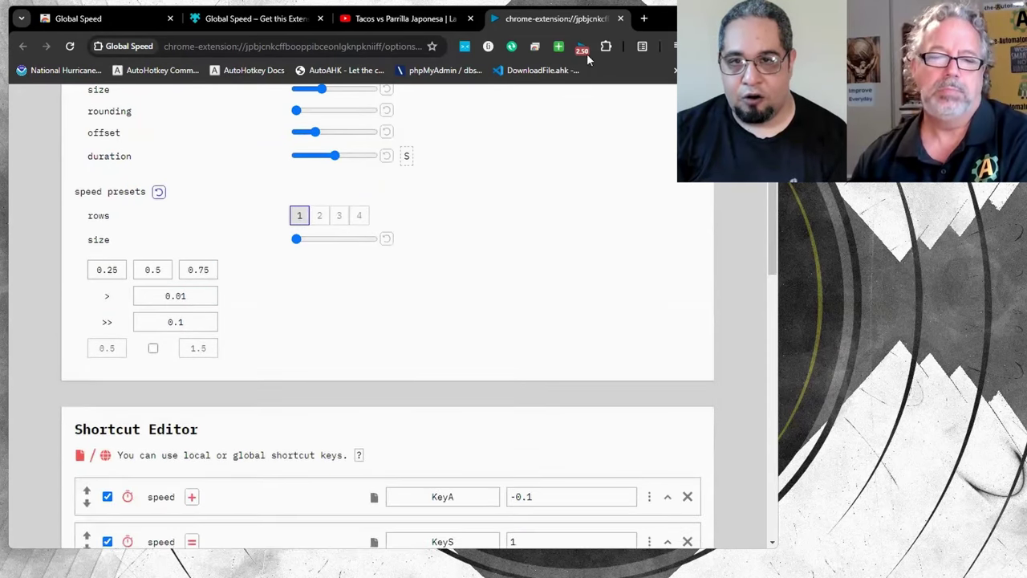
left_click(581, 49)
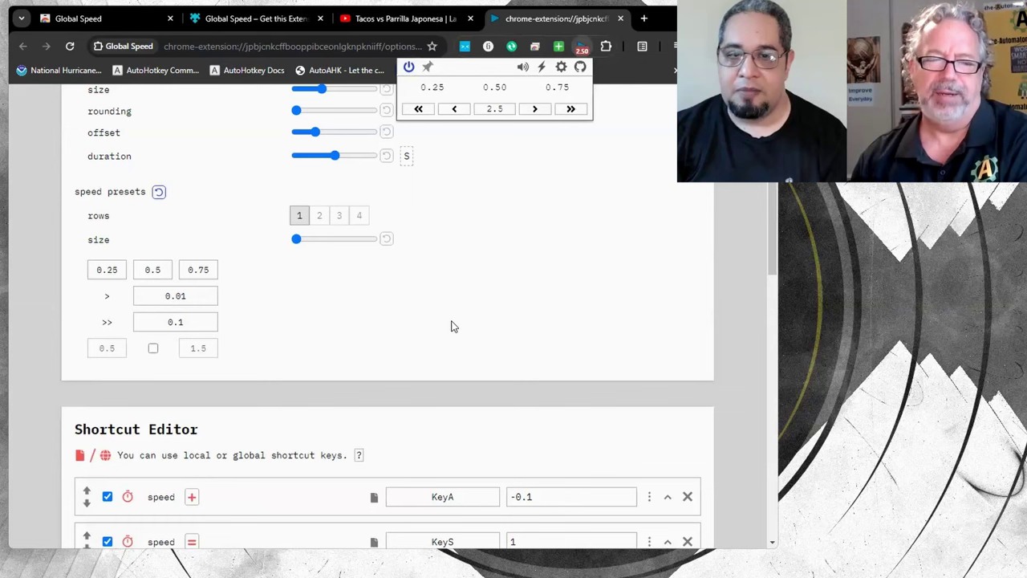
left_click(158, 193)
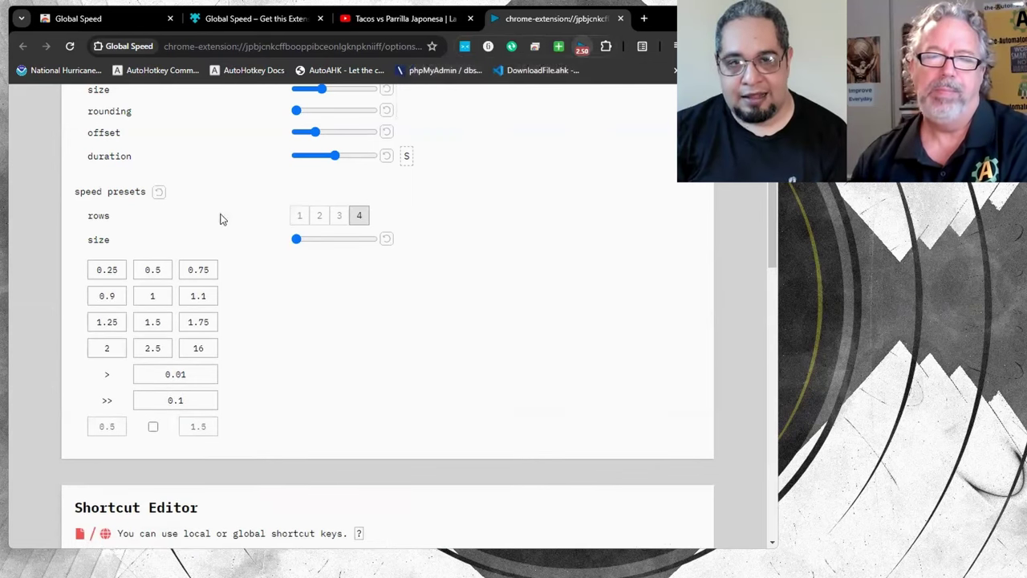
Step: Set the Global Speed playback speed to the 1.00 preset and change it to 1.50
scroll(505, 253, "up", 3)
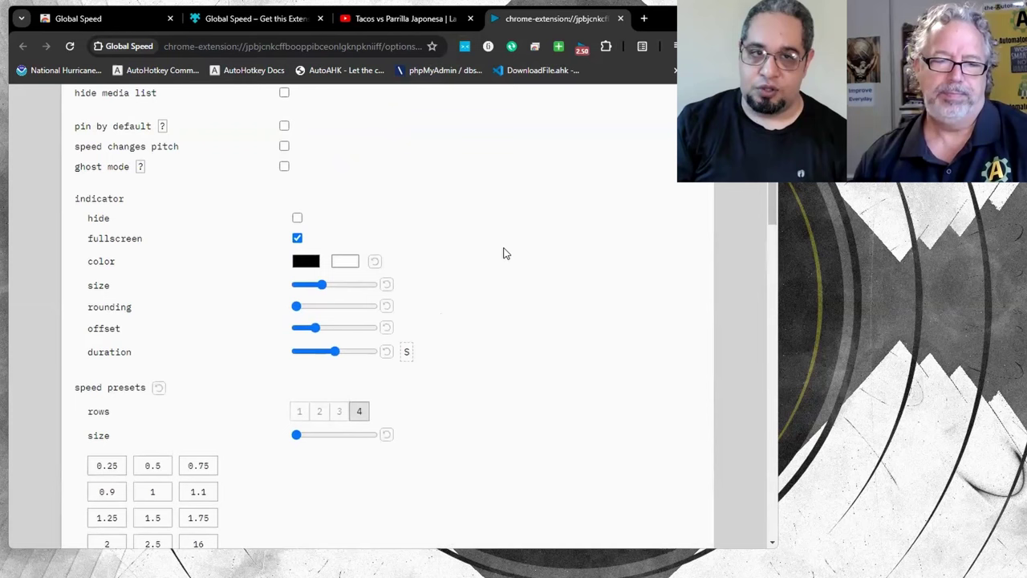
scroll(555, 85, "up", 2)
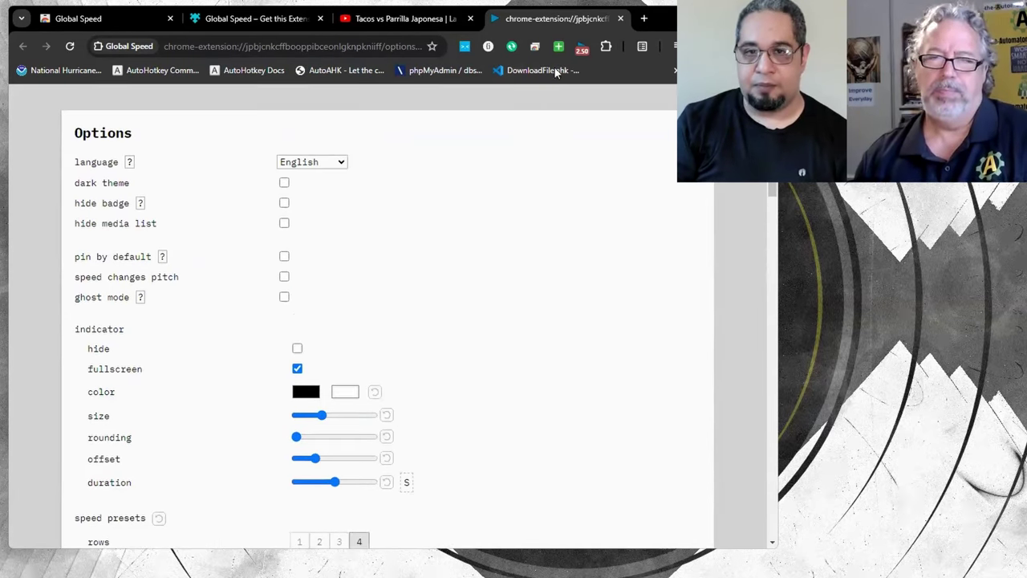
left_click(584, 48)
left_click(497, 101)
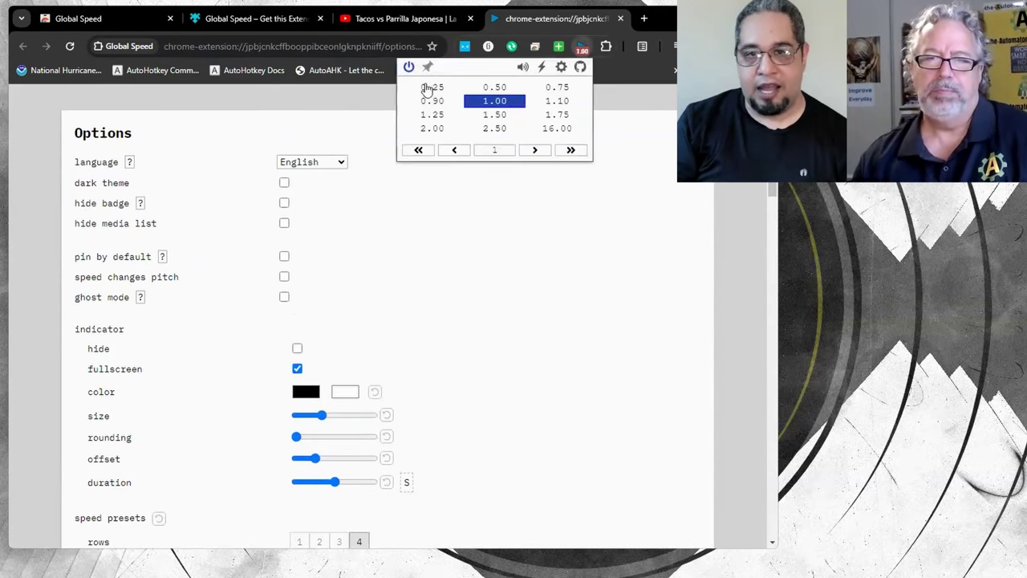
left_click(495, 115)
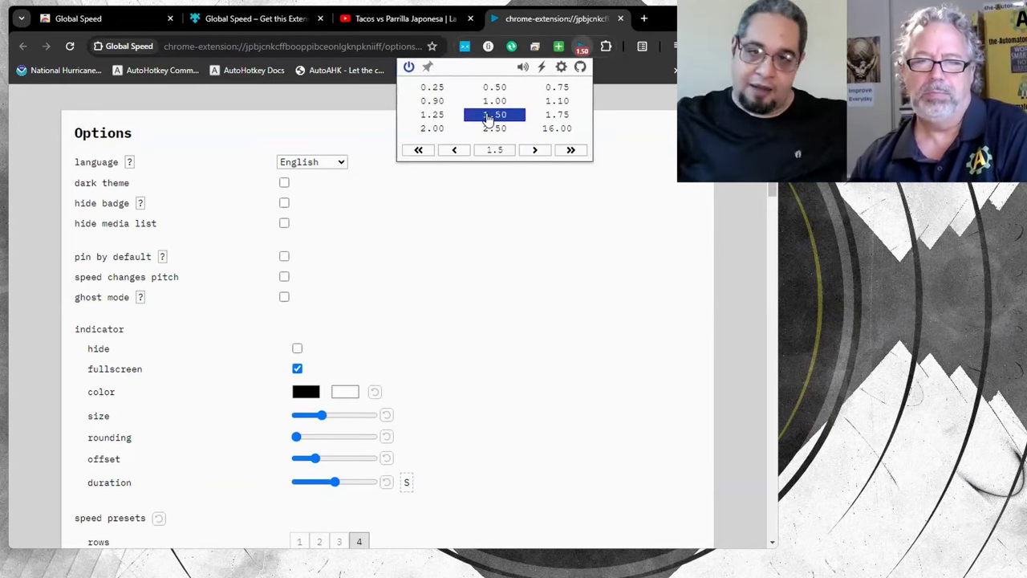
Step: Turn the Global Speed extension off and close its speed controls
scroll(532, 268, "down", 10)
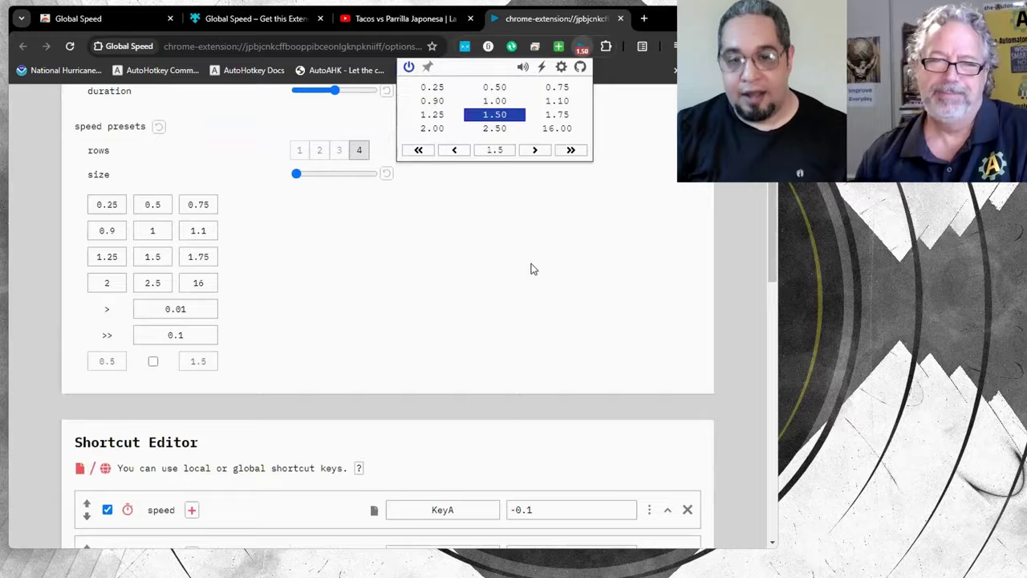
scroll(218, 293, "down", 10)
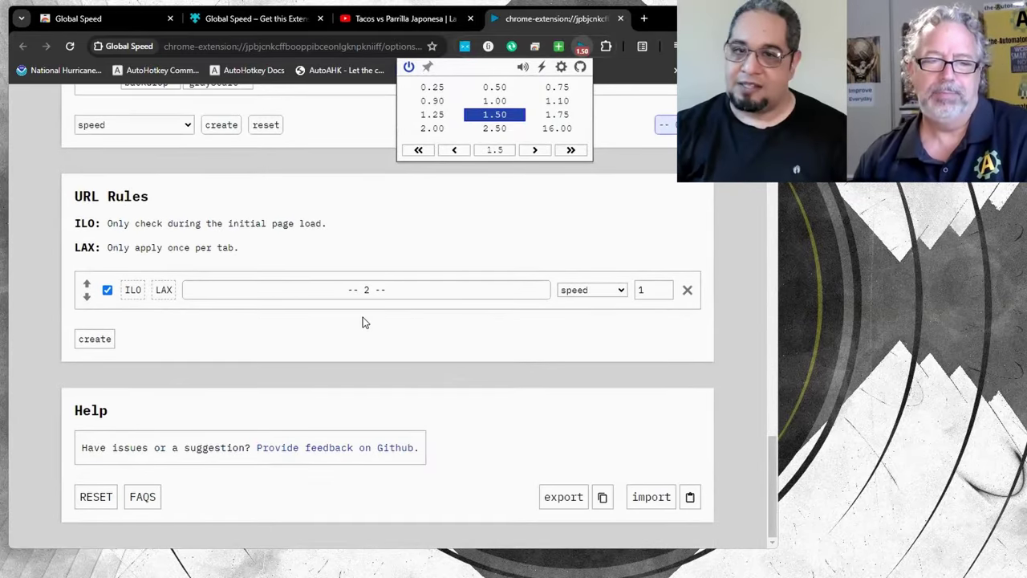
left_click(409, 69)
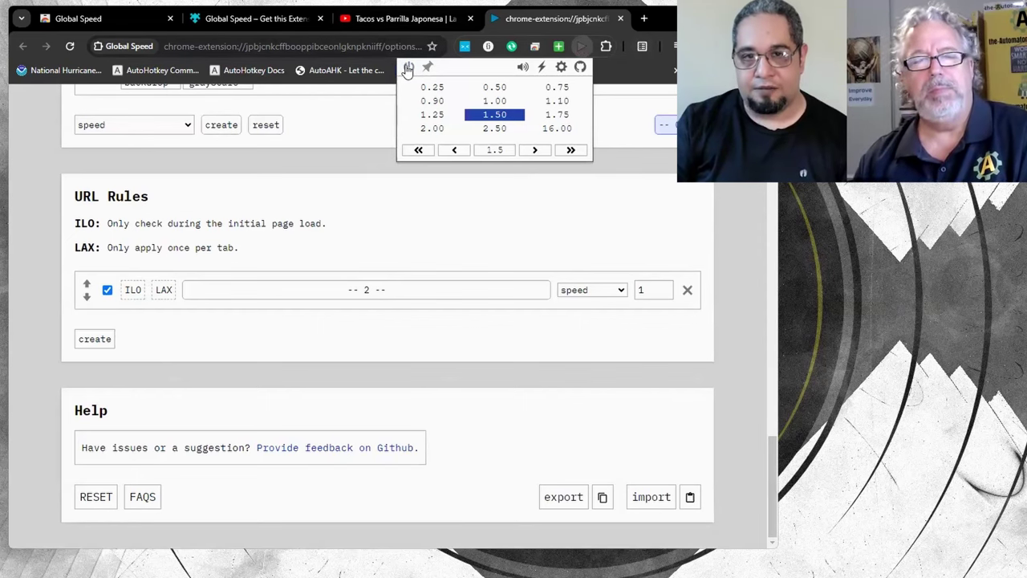
left_click(603, 257)
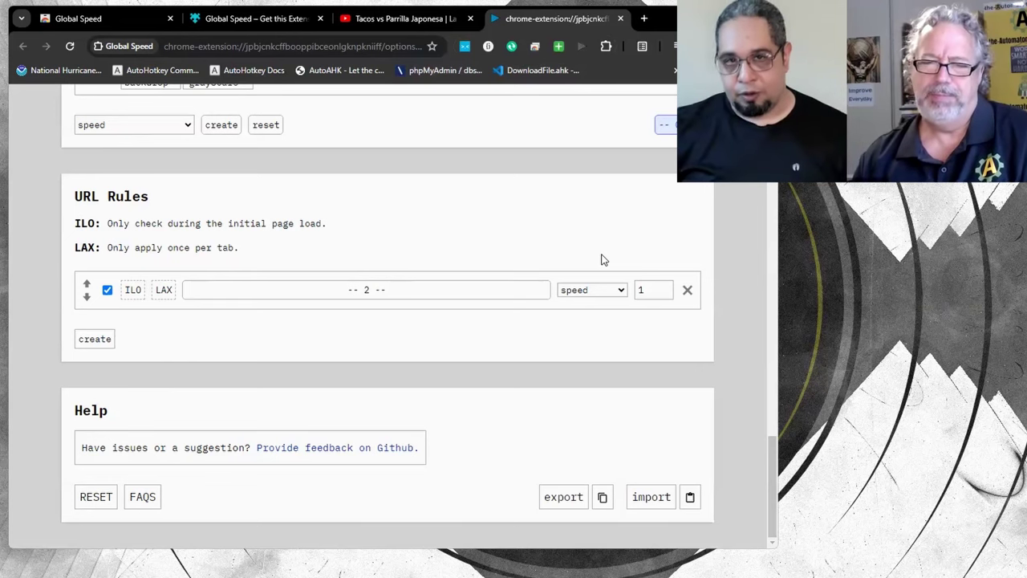
Step: Set the YouTube video's own playback speed to Normal and return to the trending page
left_click(367, 10)
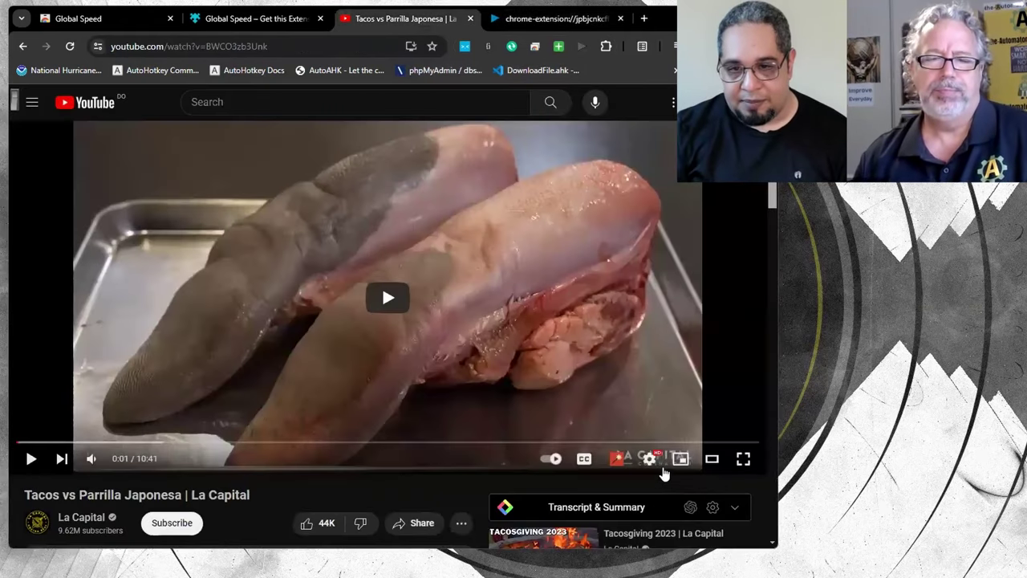
left_click(651, 461)
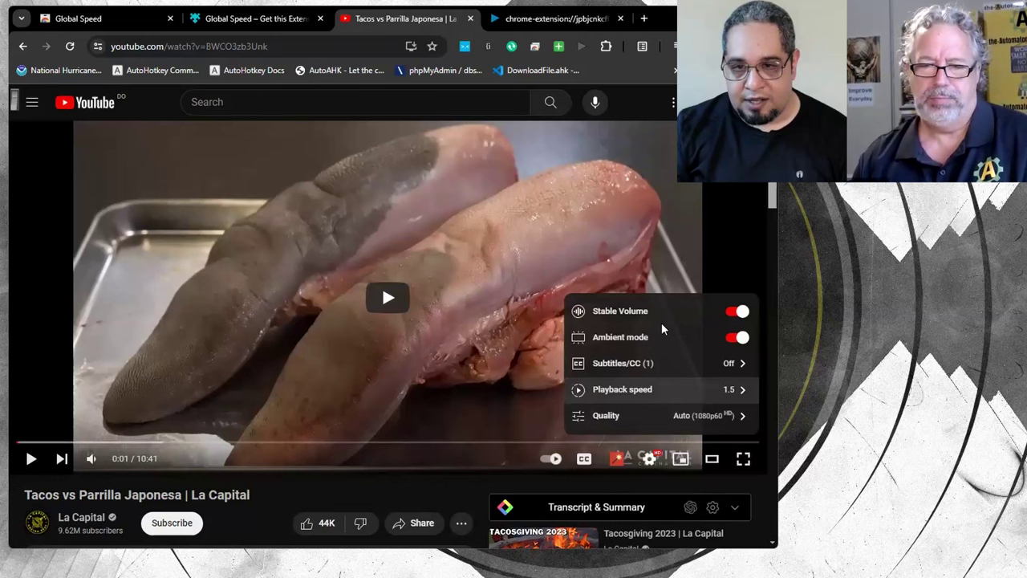
left_click(654, 389)
left_click(645, 344)
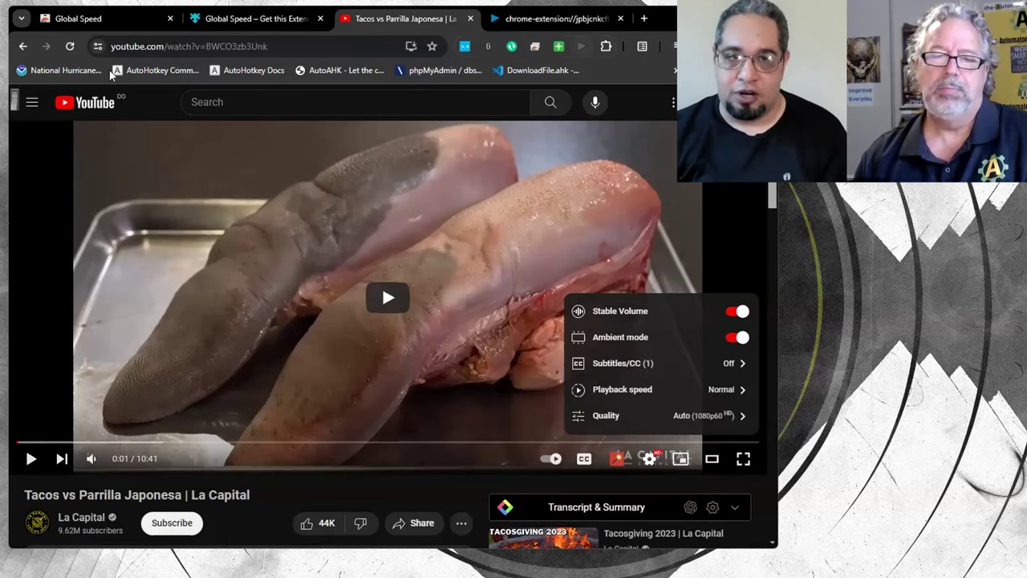
left_click(22, 45)
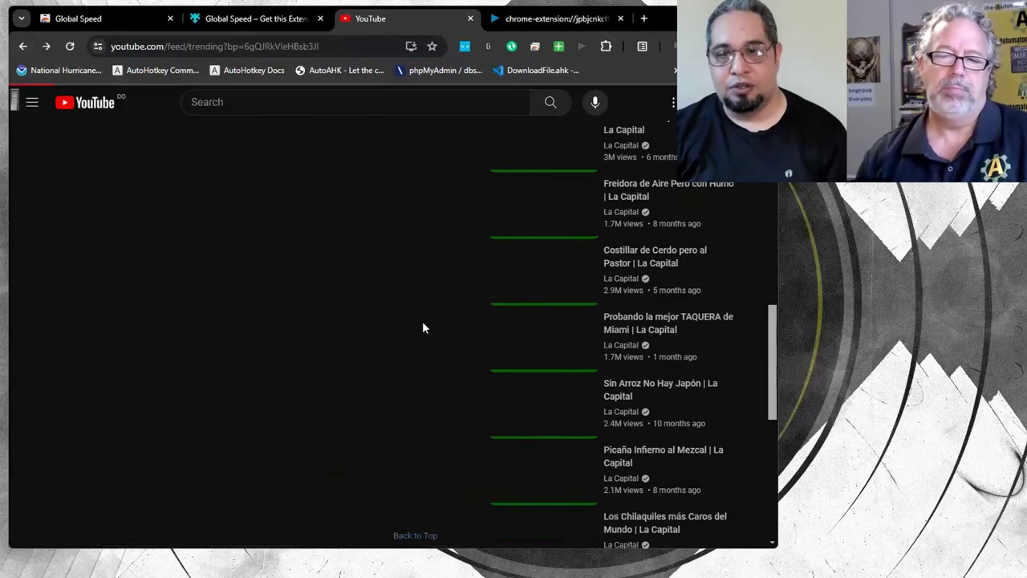
Step: Reactivate Global Speed on the trending page by choosing the 1.25 speed preset, and close its speed controls
scroll(455, 454, "down", 8)
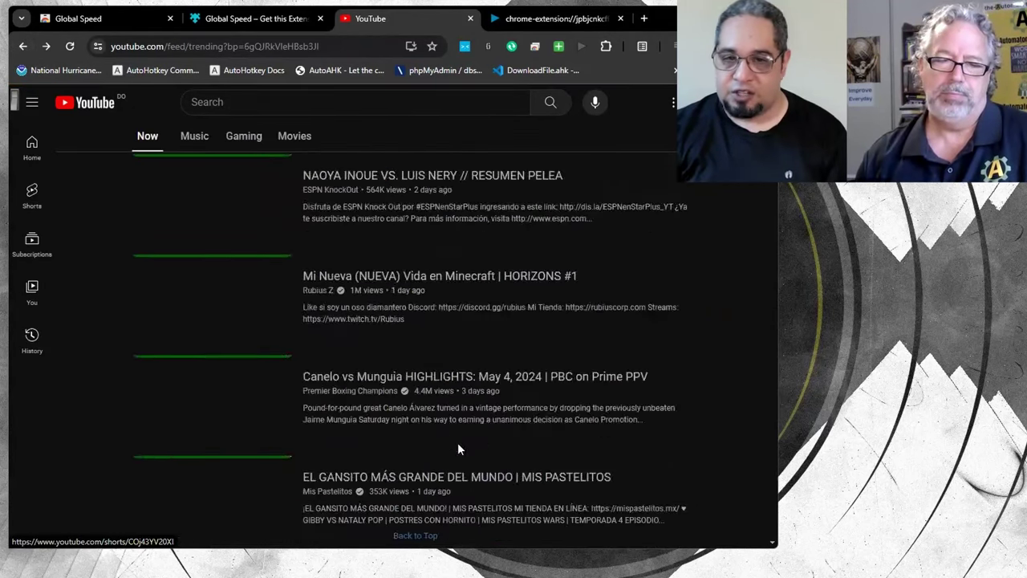
scroll(538, 296, "up", 4)
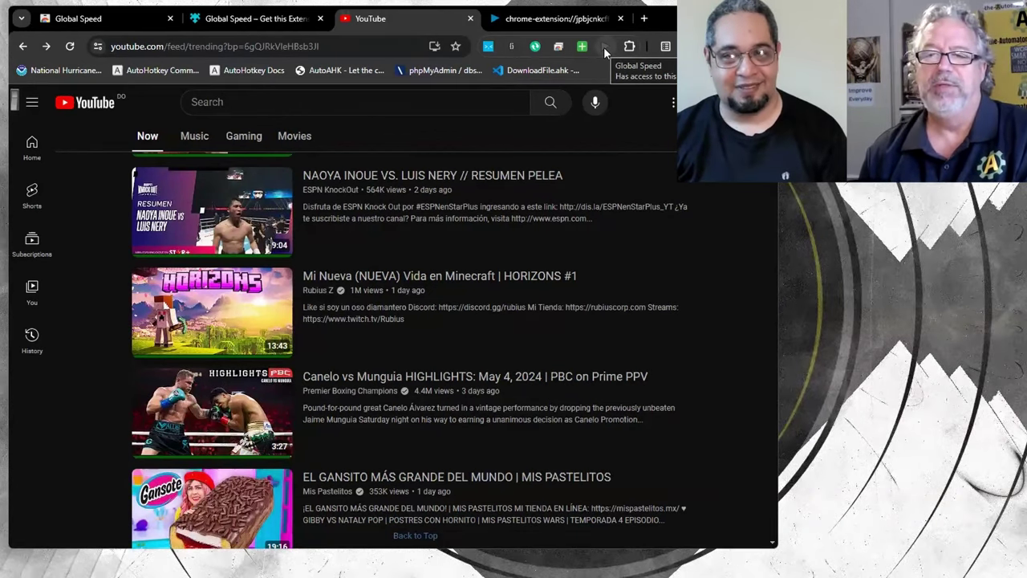
left_click(603, 46)
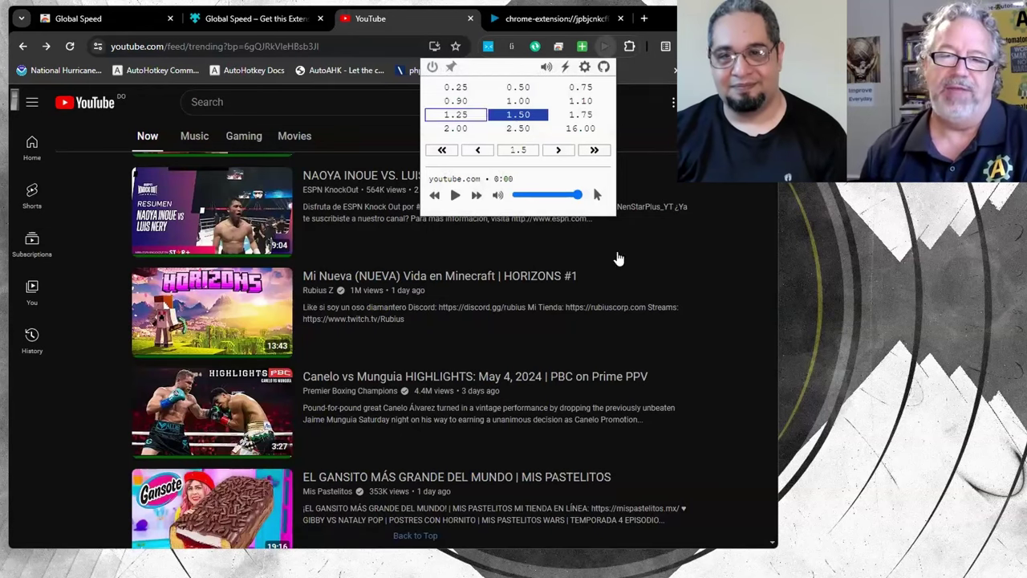
left_click(455, 115)
left_click(648, 191)
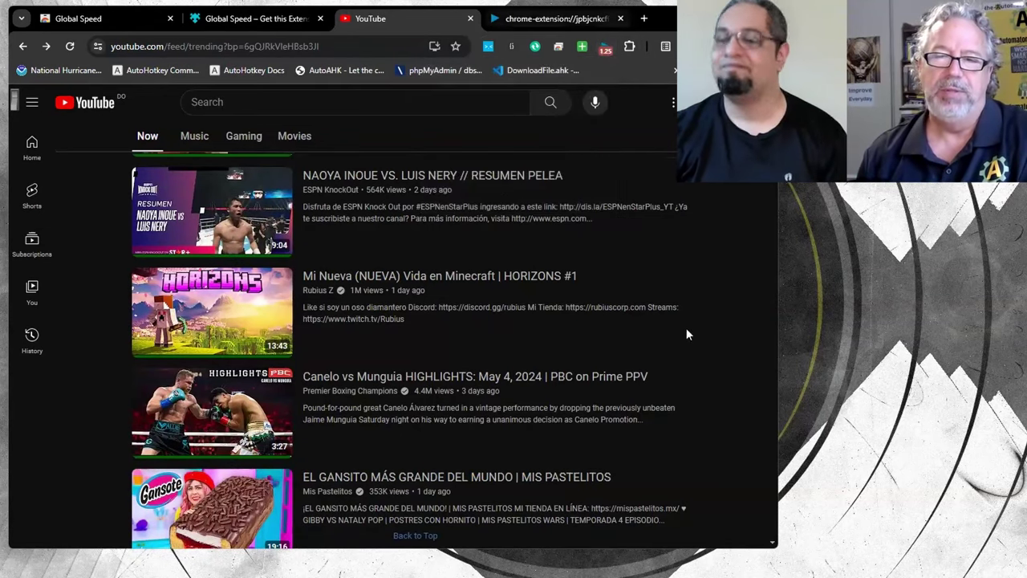
mouse_move(686, 334)
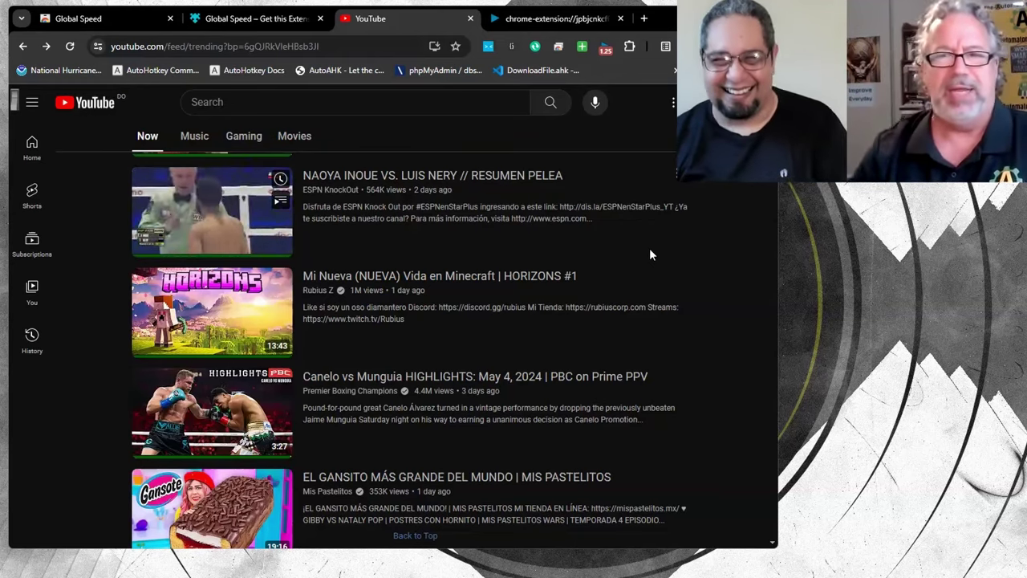
Step: Check the active preset and on/off state in the Global Speed controls, and close them
scroll(566, 323, "up", 7)
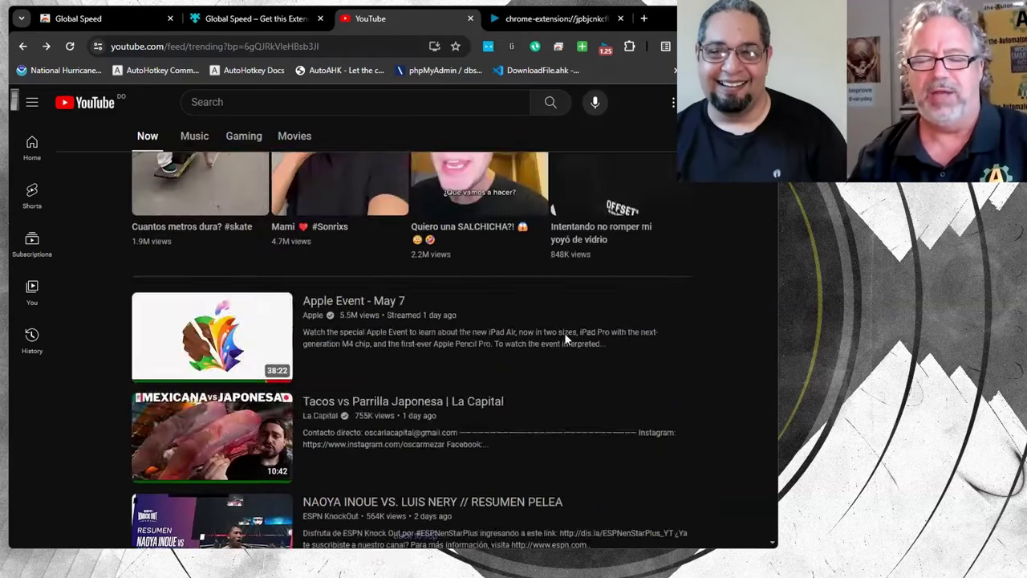
scroll(560, 389, "down", 3)
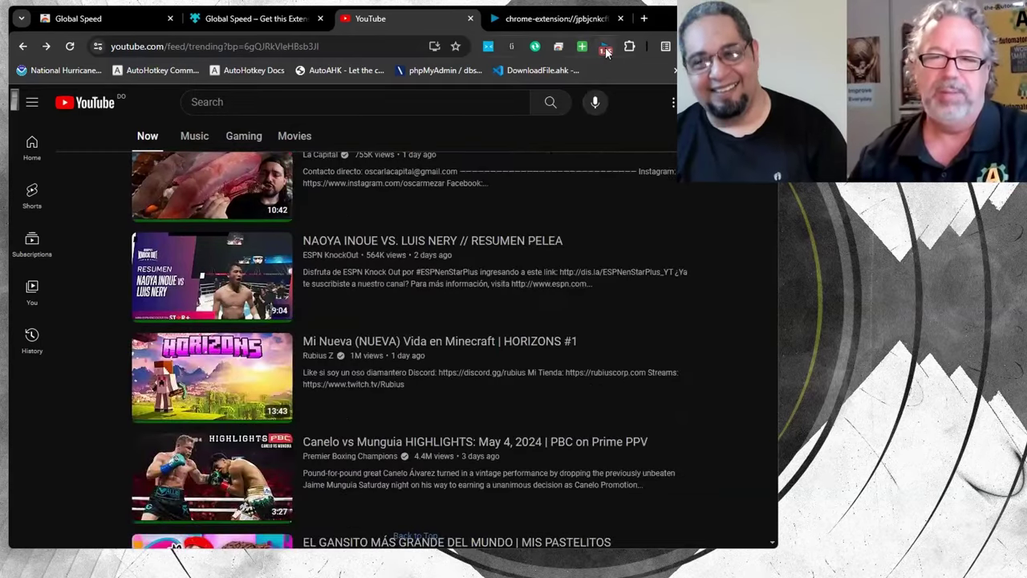
left_click(606, 50)
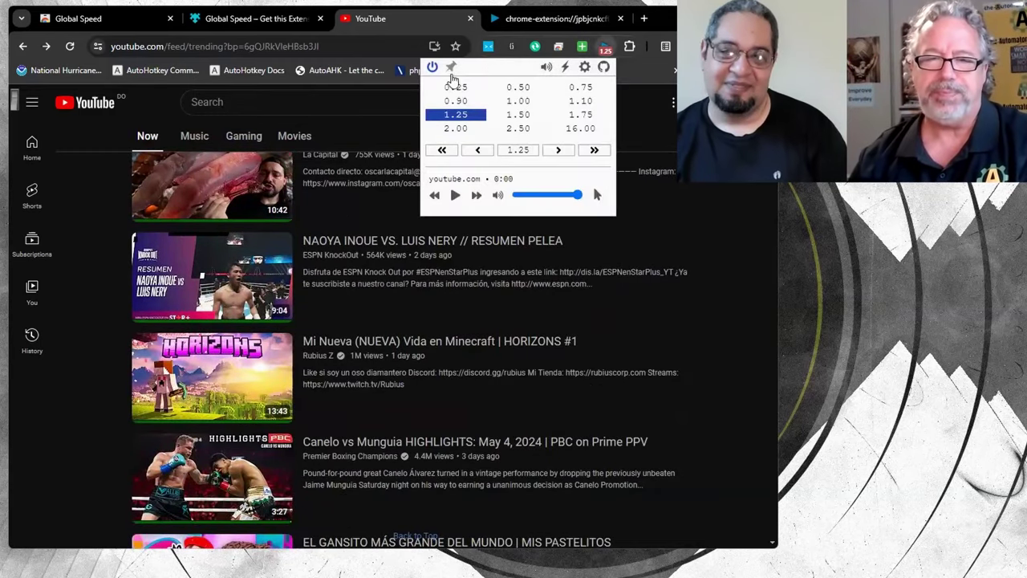
left_click(582, 313)
mouse_move(629, 389)
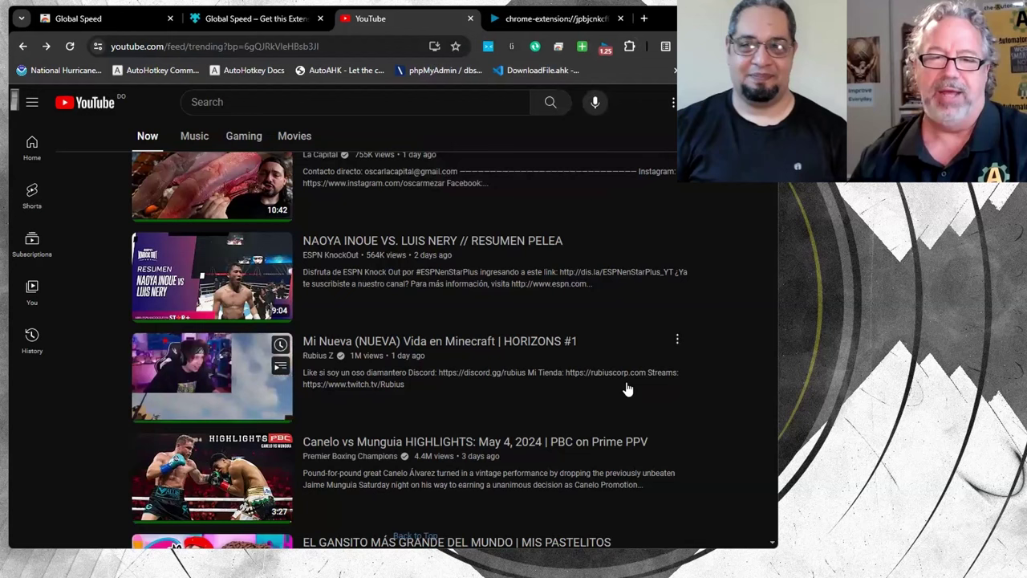